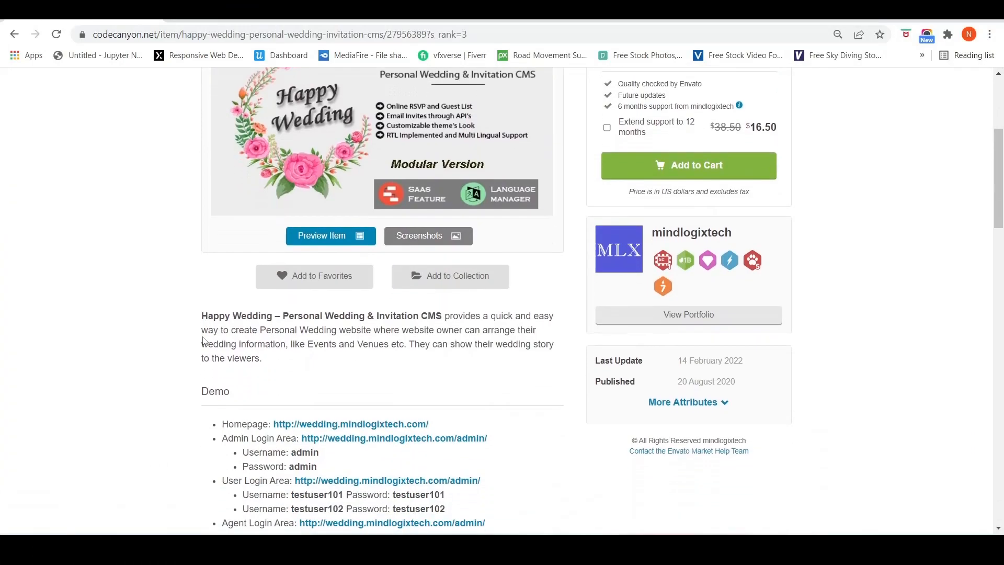
scroll(203, 339, down, 3)
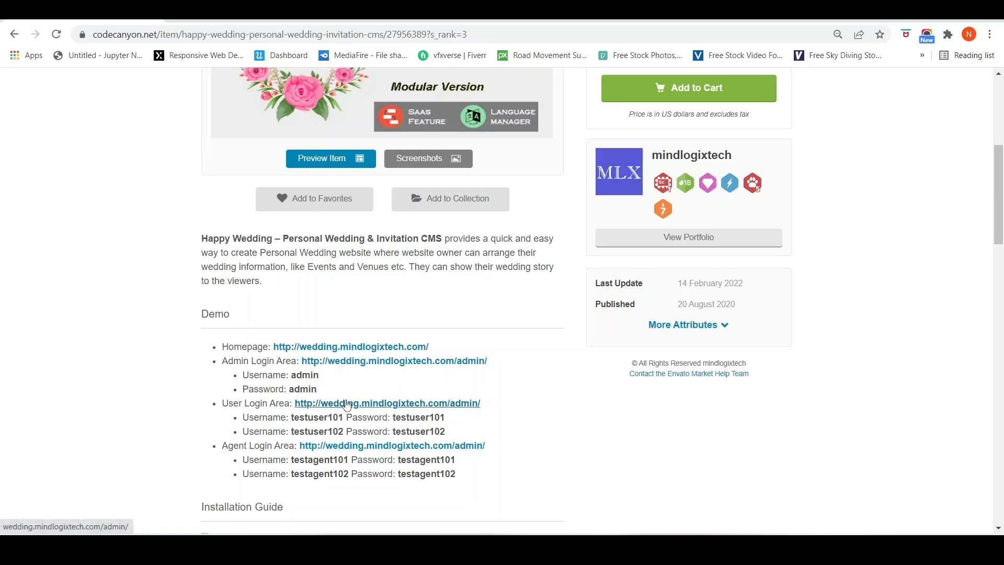
Step: Follow the Happy Wedding listing's User Login Area demo link to the sign-in page
click(347, 404)
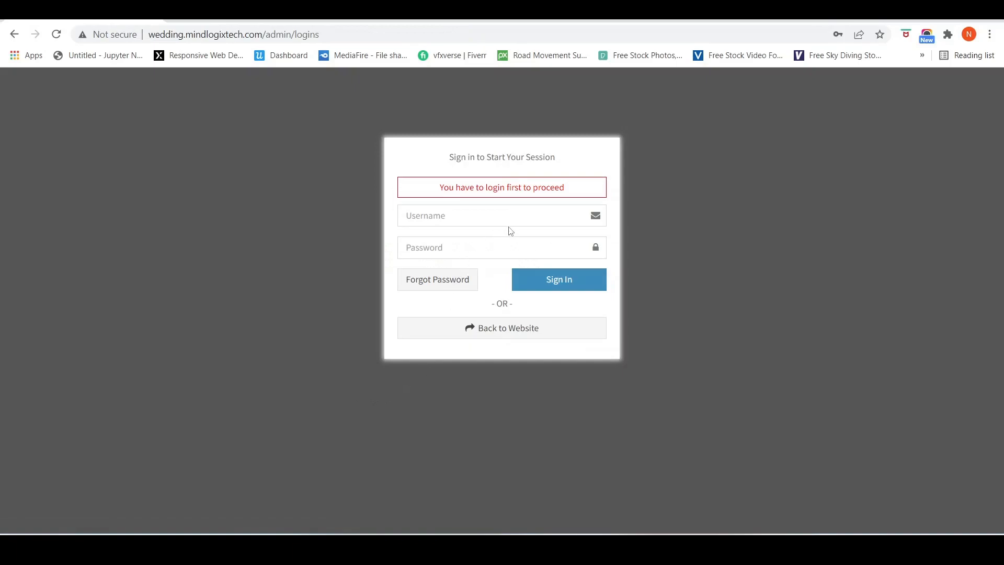
Step: Sign in to the admin dashboard using Chrome's saved username and password
click(528, 215)
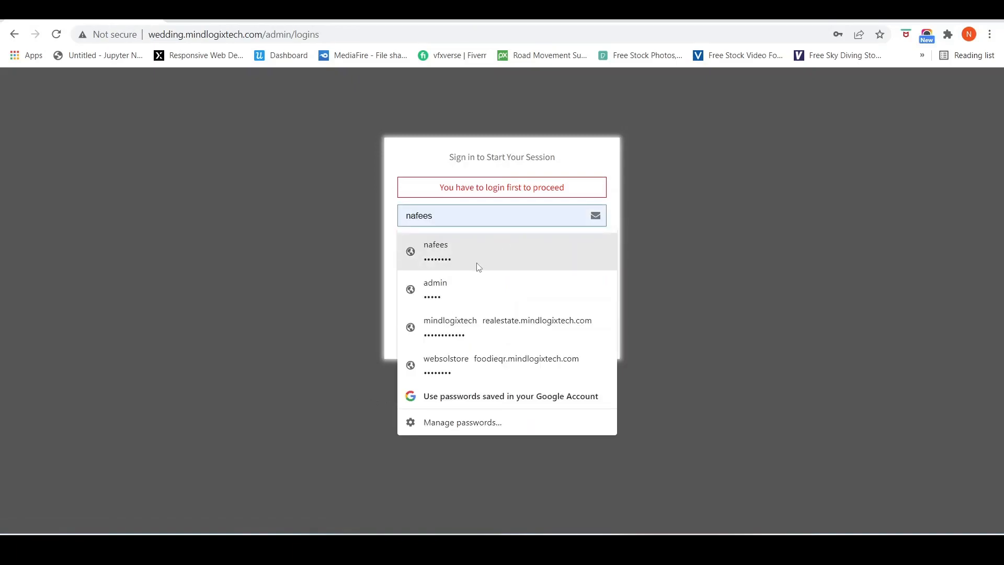
click(476, 255)
click(534, 284)
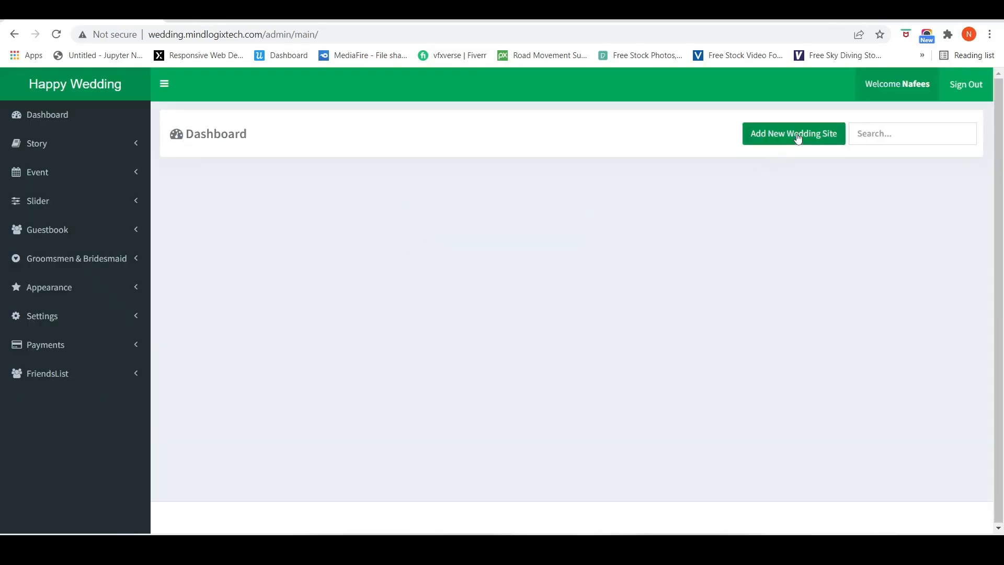
Step: Start a new wedding site named rahul weds priyanka
click(798, 138)
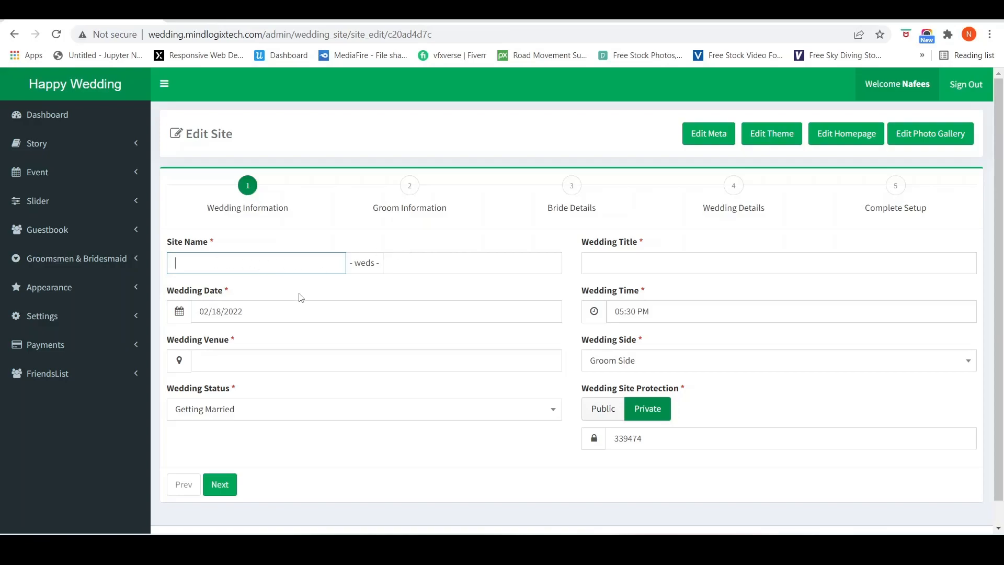
text(rrahul)
click(434, 262)
text(priyanka)
Step: Set the venue to world heritage and keep the status Getting Married
click(299, 361)
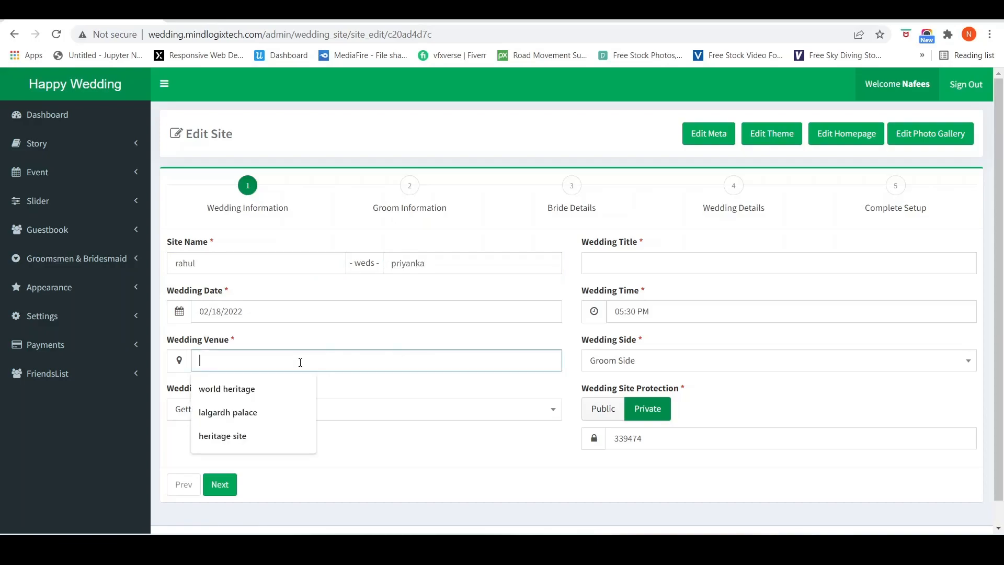
click(236, 386)
click(290, 409)
click(269, 359)
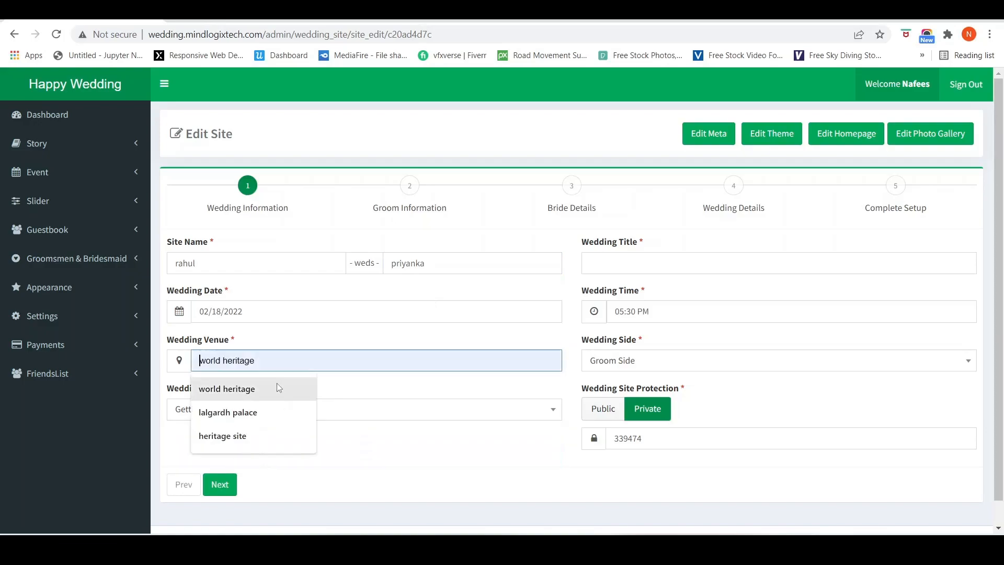
click(271, 387)
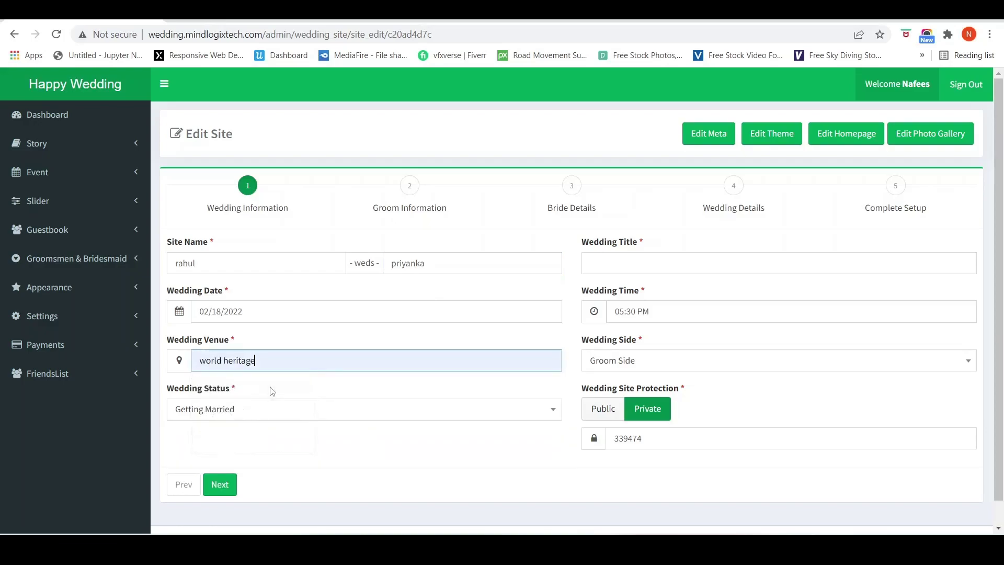
click(292, 414)
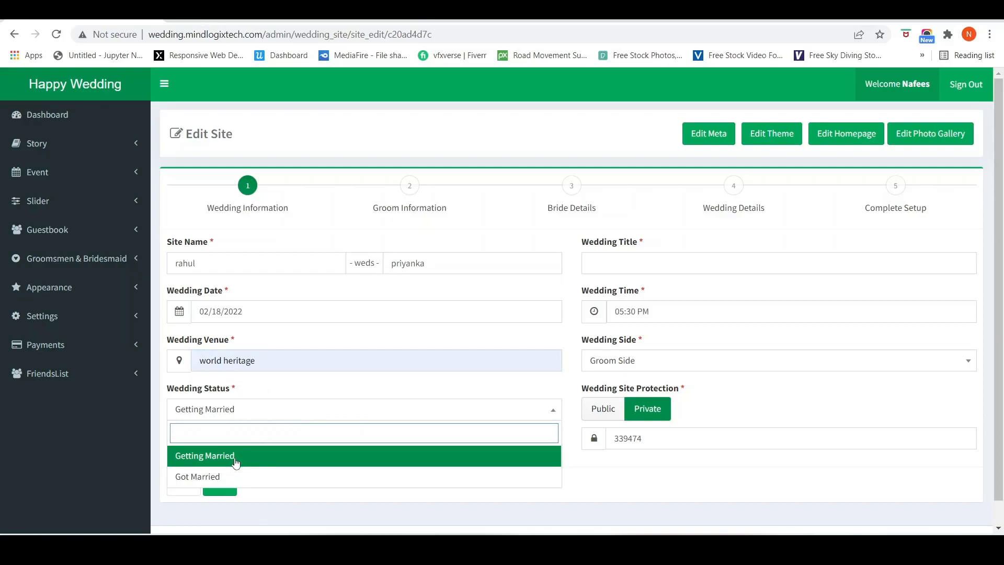
click(236, 459)
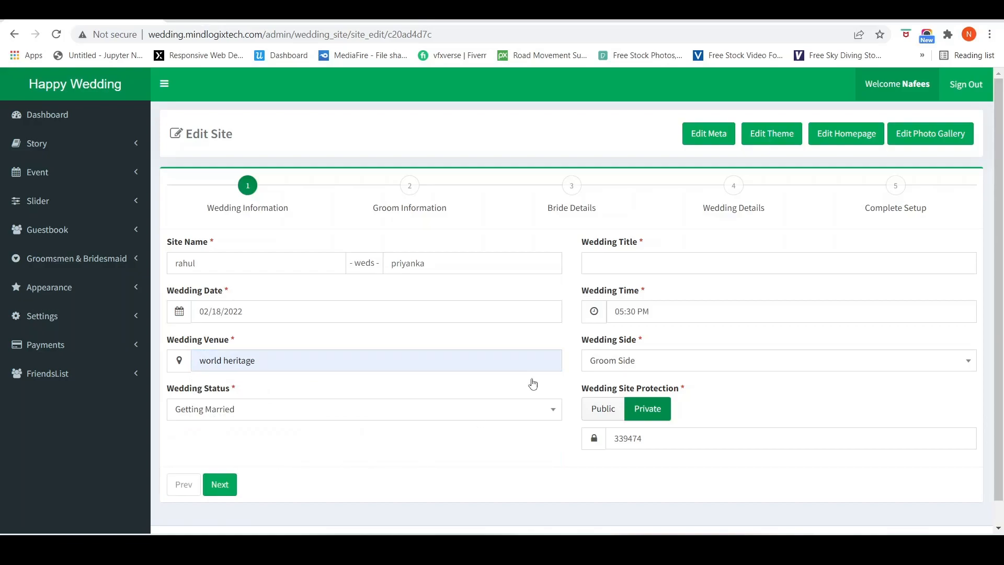
click(693, 261)
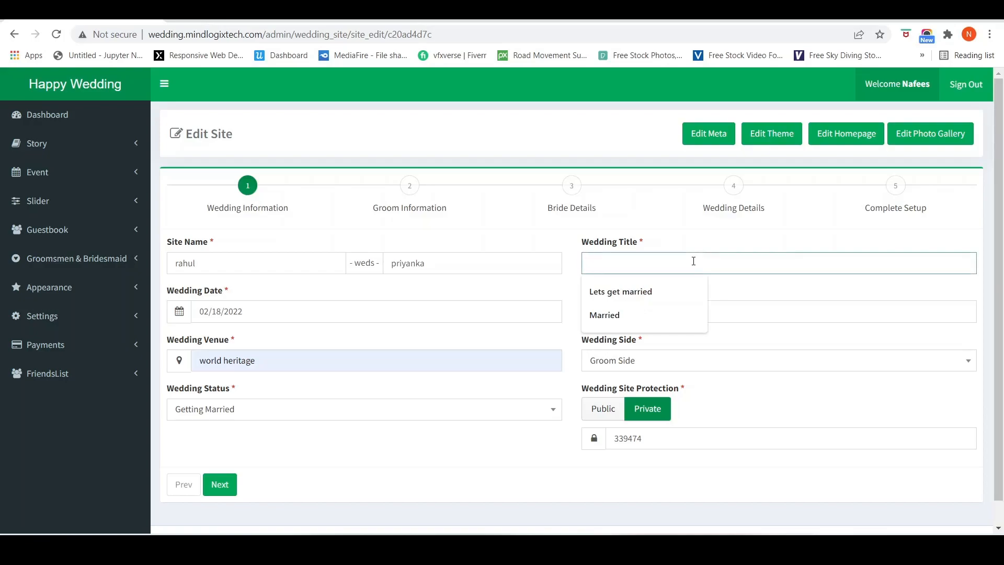
text(R)
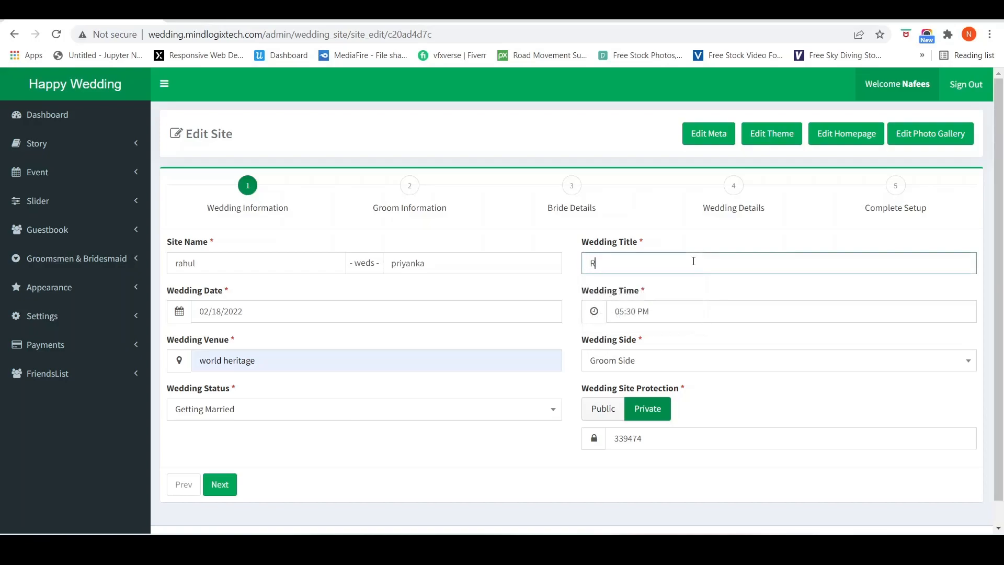
text(hul)
text(s w)
text( Wedding)
Step: Title it Rahul's Wedding at 05:30 PM, Groom Side, Public protection, and continue
click(714, 311)
click(714, 310)
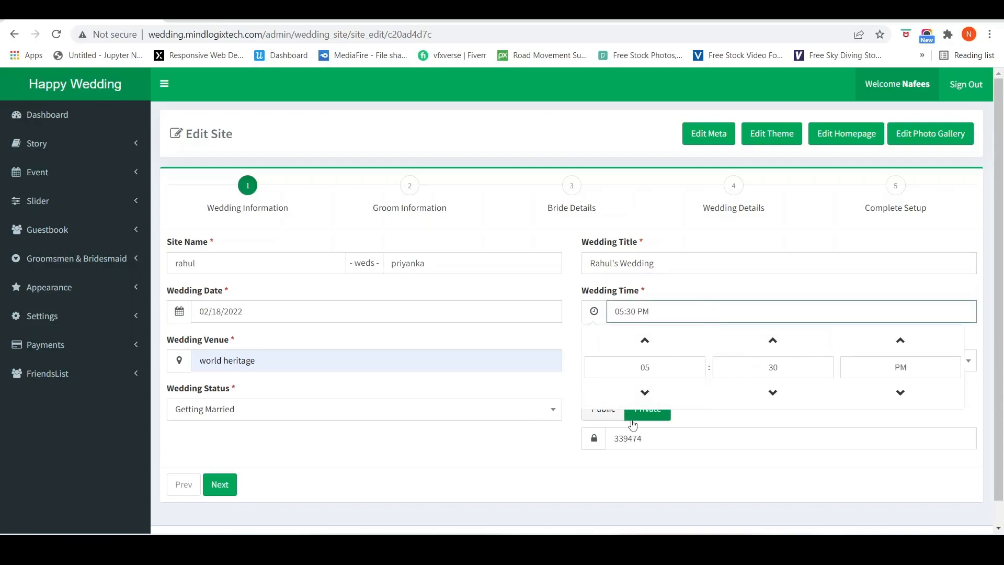
click(545, 457)
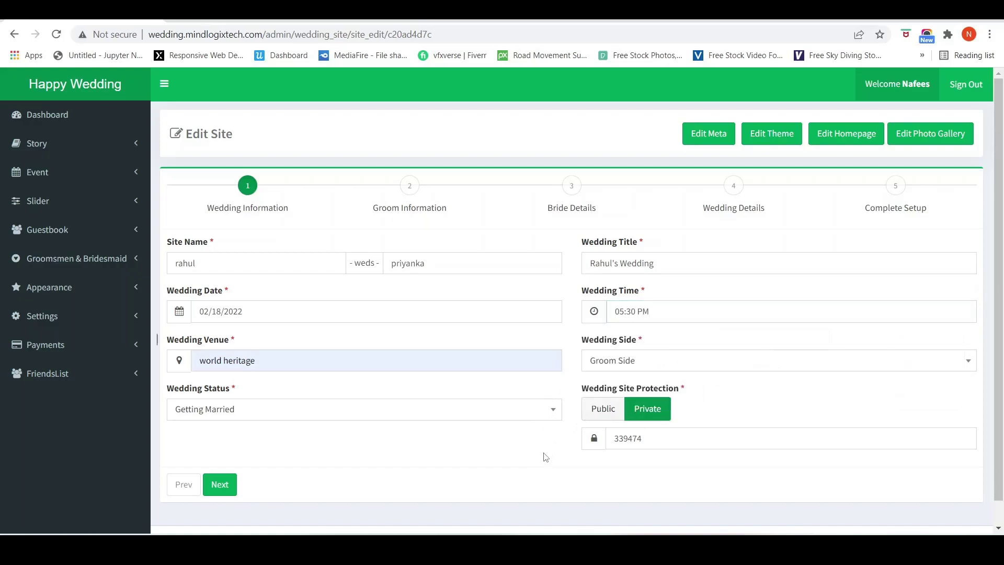
click(677, 361)
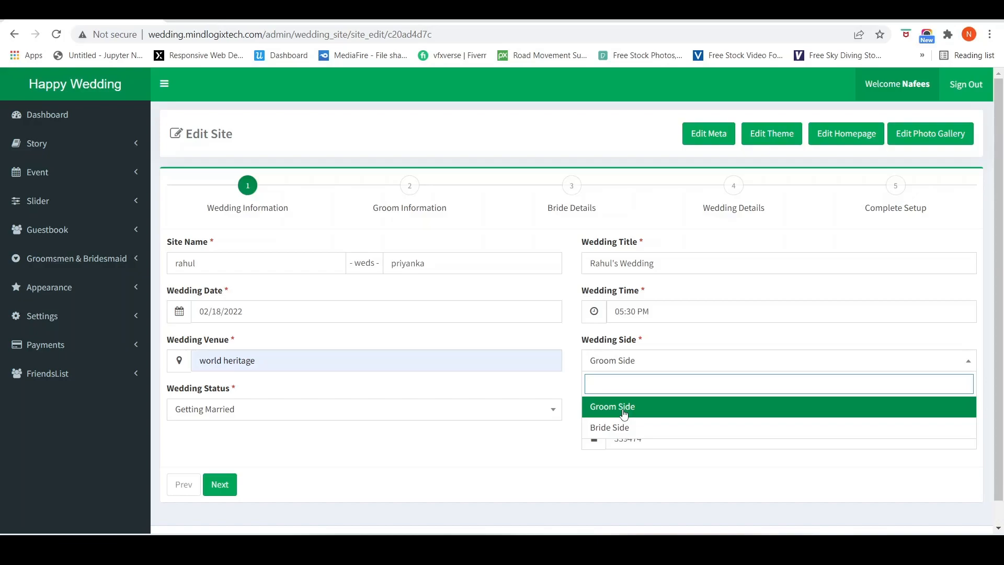
click(625, 413)
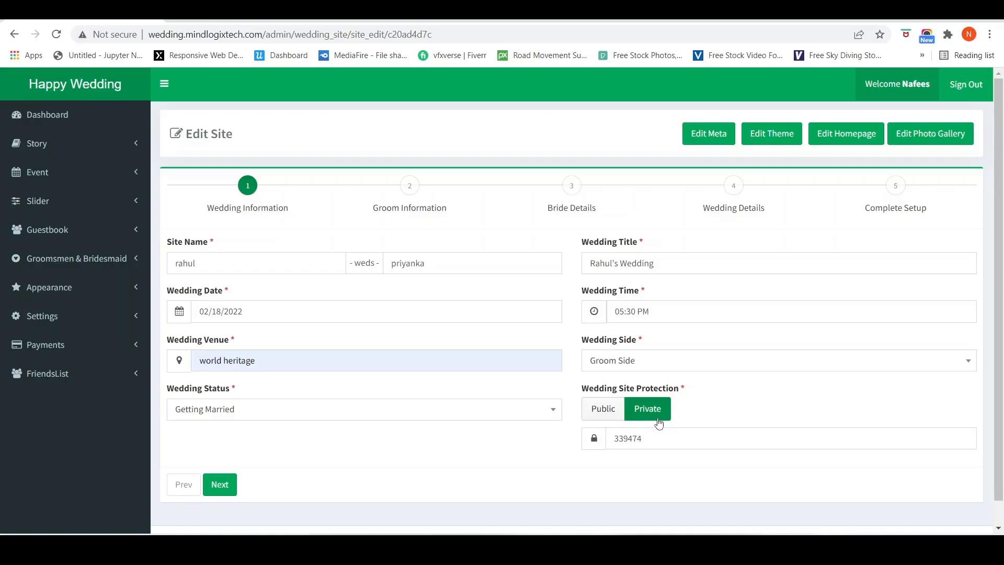
click(603, 409)
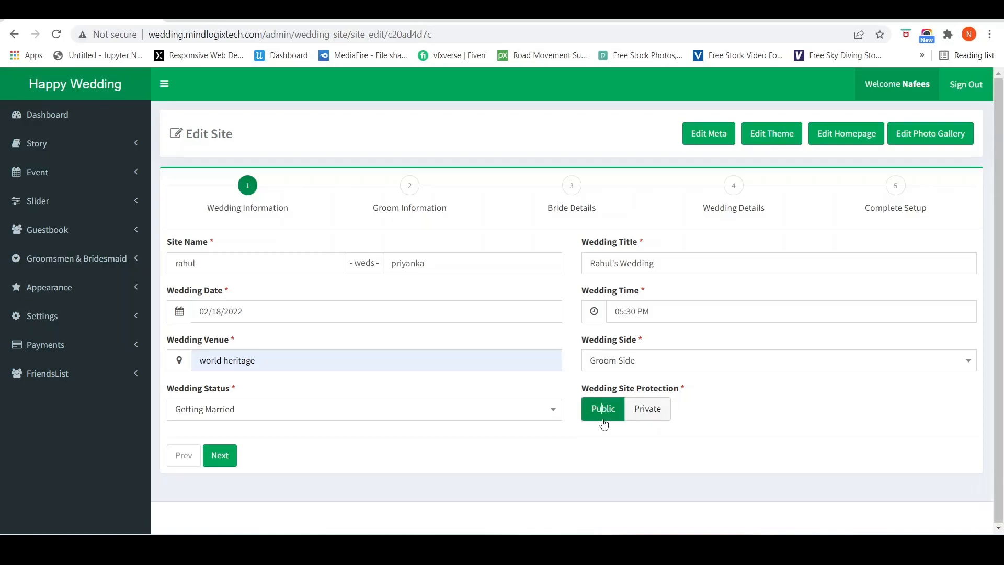
click(218, 454)
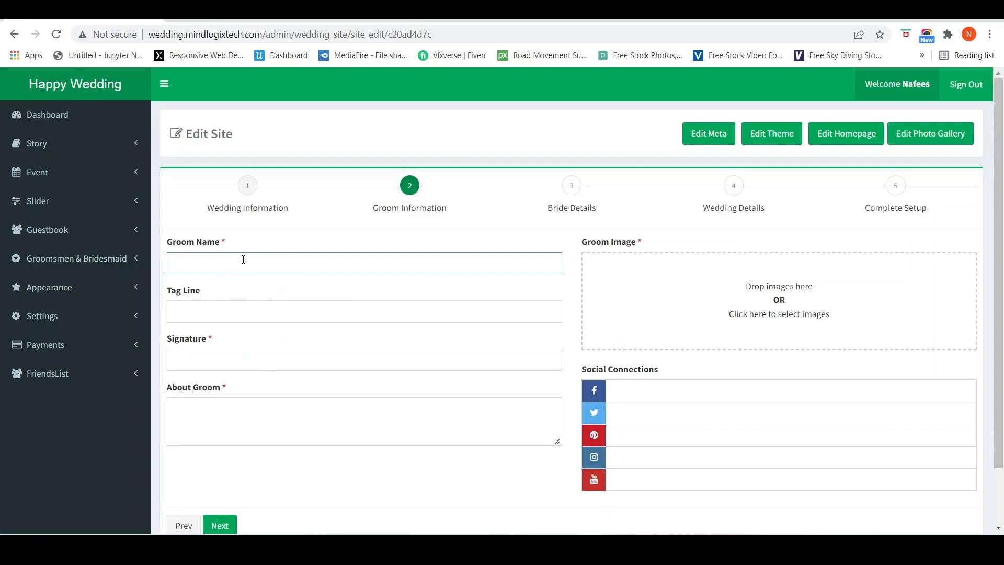
text(R)
text(ahul)
Step: Enter groom Rahul, tag line 'you all invited', signature rahul and the About Groom text
click(240, 321)
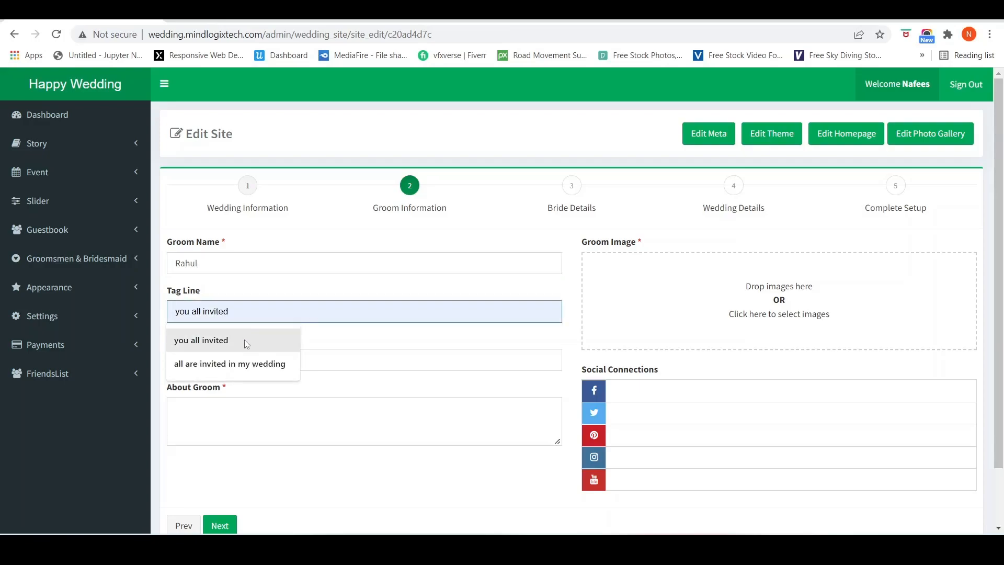
click(244, 340)
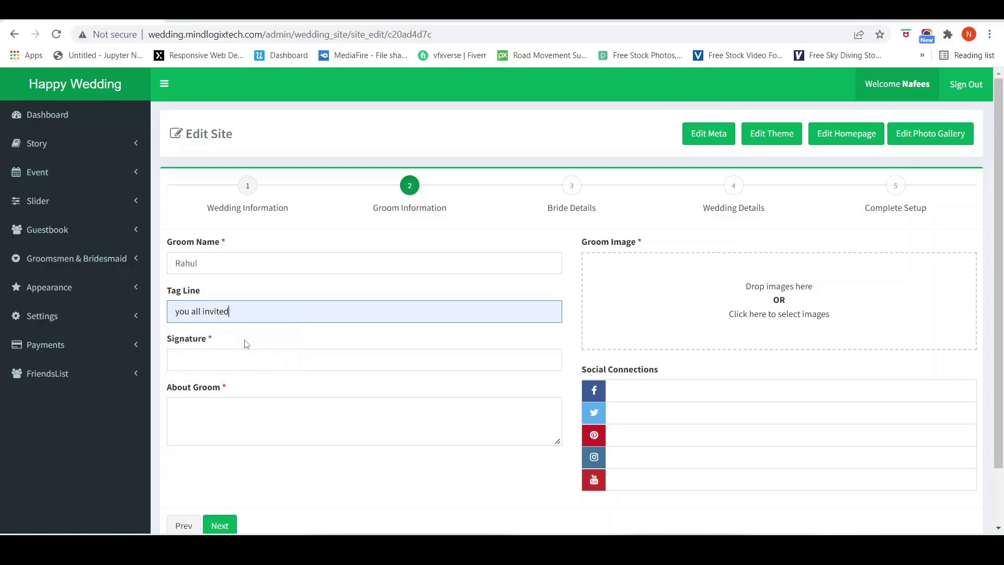
click(264, 363)
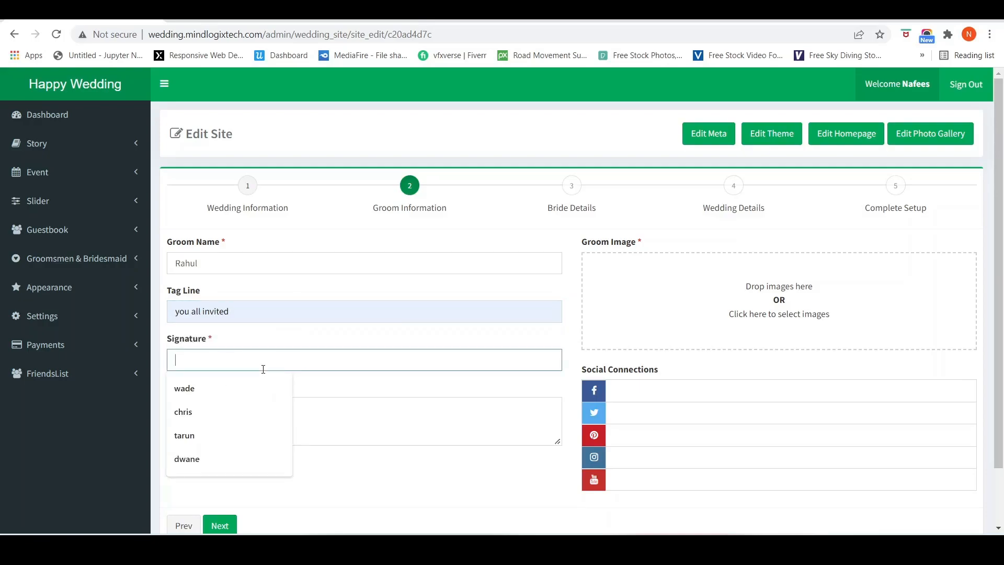
text(tahul)
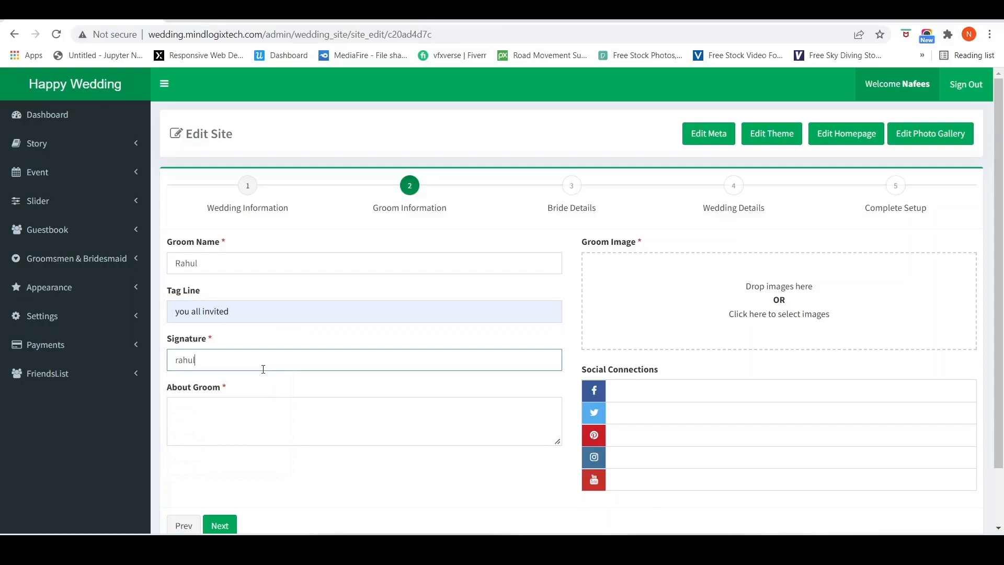
click(246, 415)
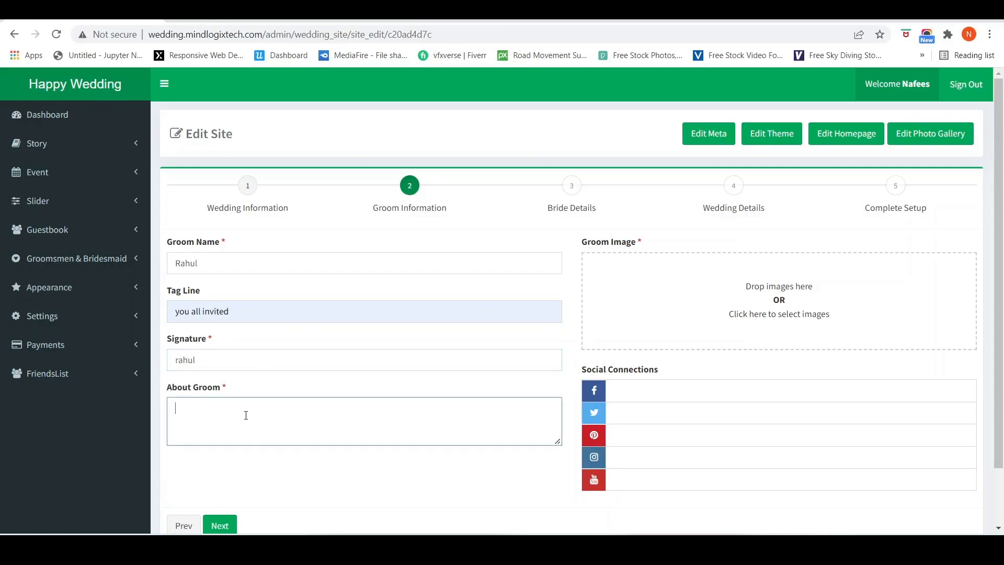
text(the)
text( most important )
text(thing in my life )
text(is re)
text(ligious and beli)
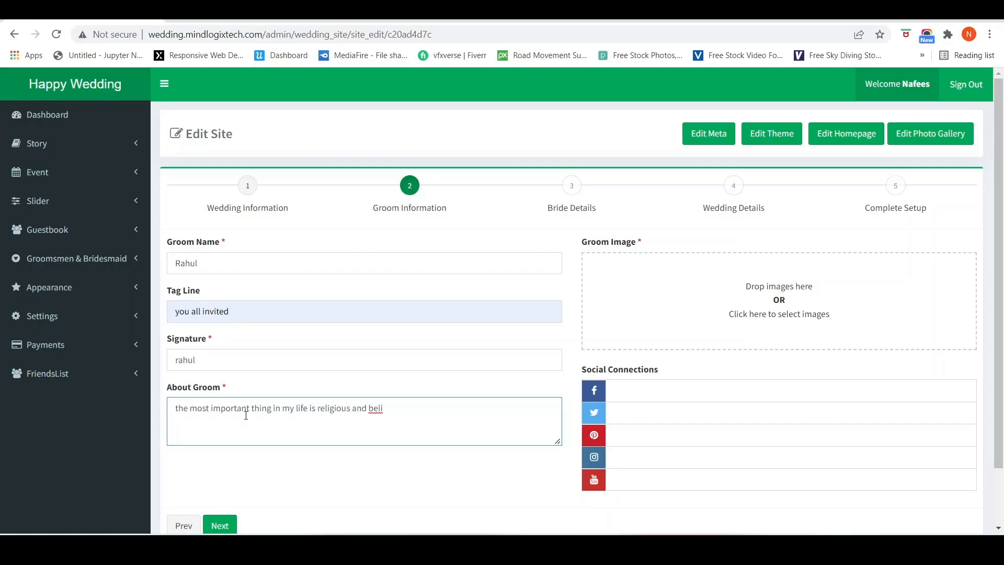
text(efs.)
click(713, 318)
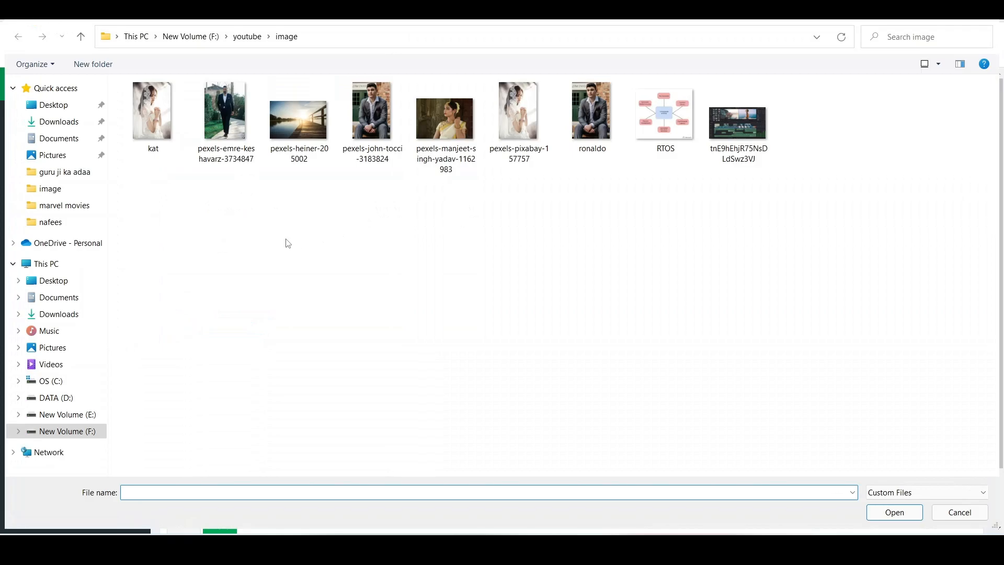
Step: Upload pexels-emre-keshavarz-3734847 as the groom image and continue to Bride Details
click(236, 147)
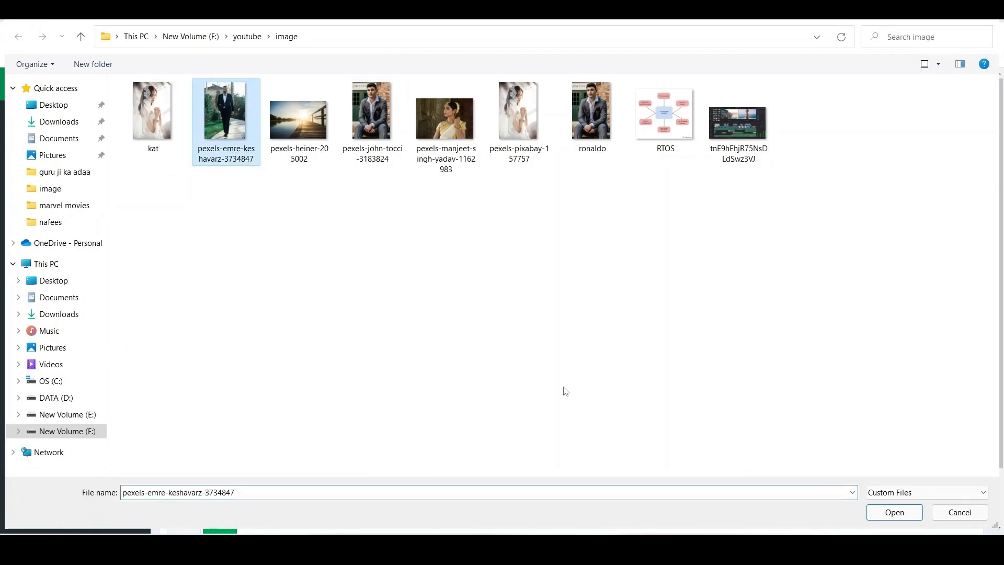
click(895, 512)
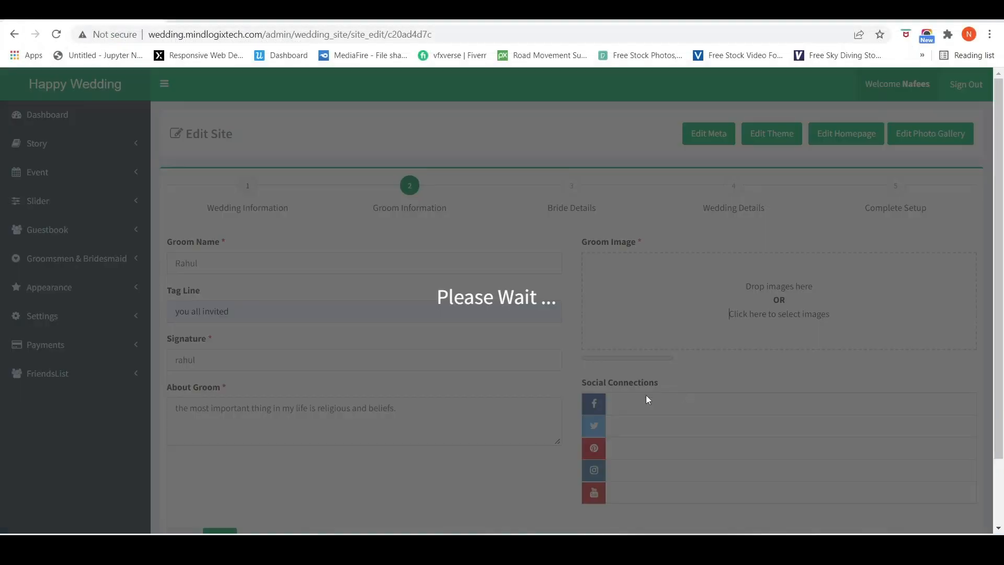
click(222, 460)
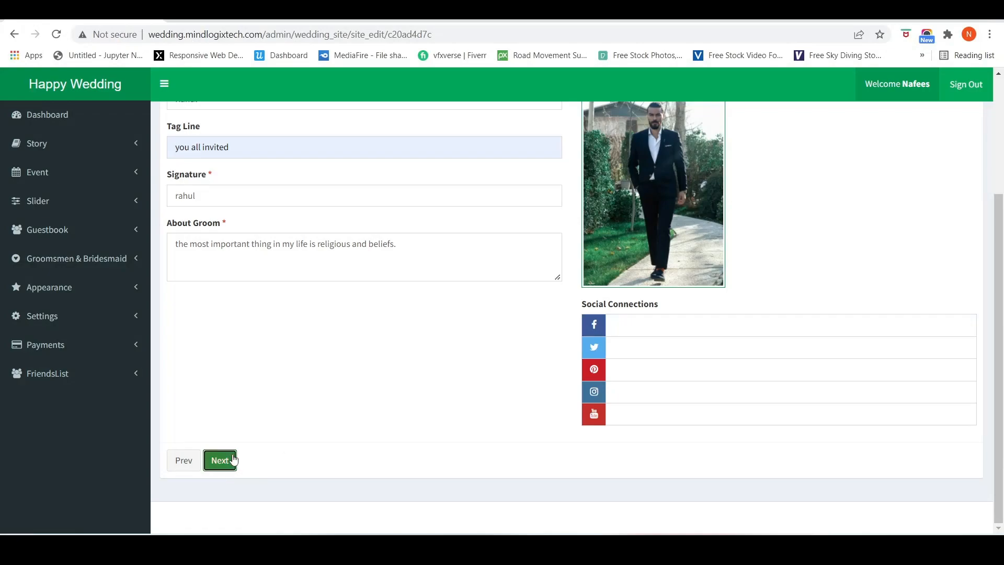
scroll(350, 342, up, 3)
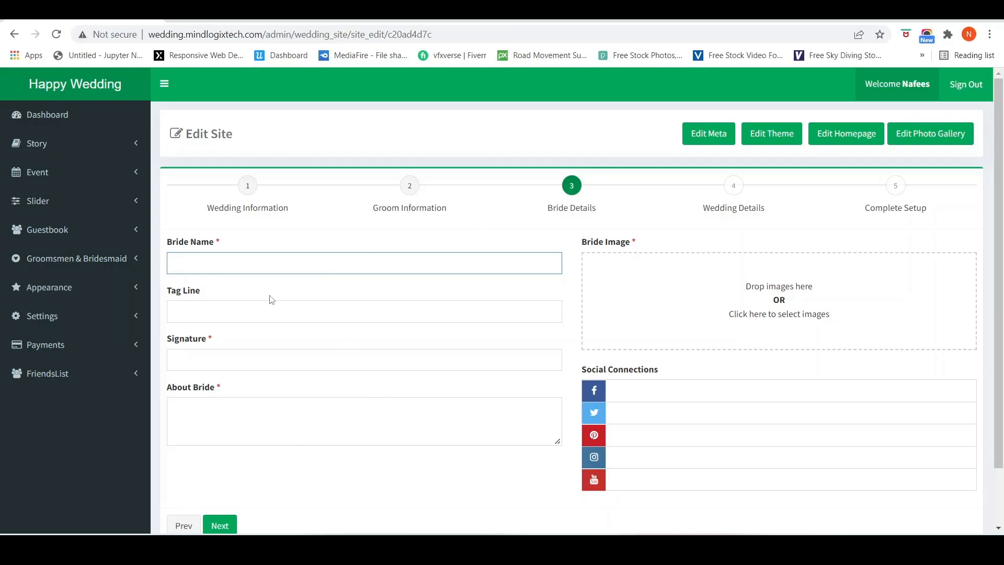
text(Pri)
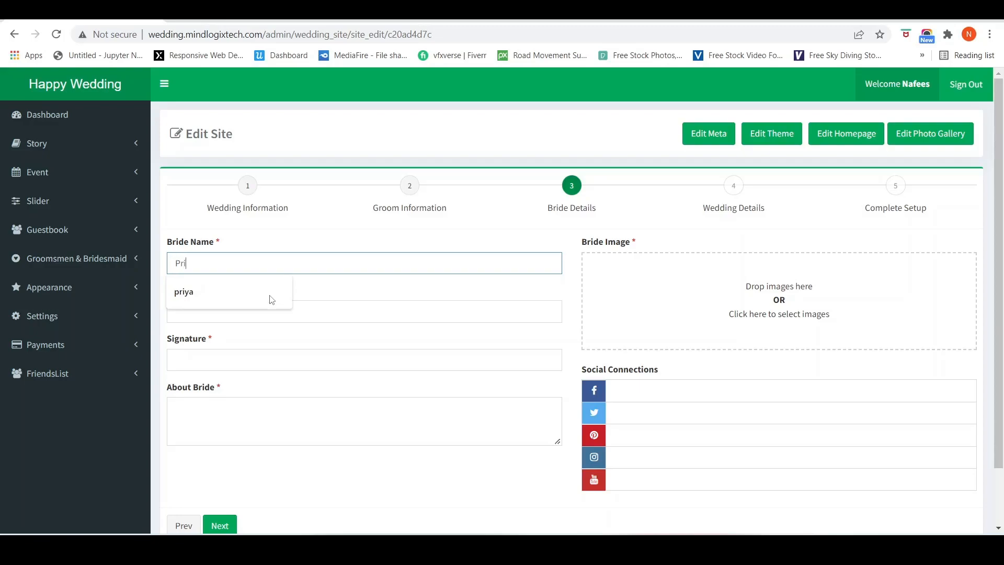
text(yanka)
Step: Enter bride Priyanka's name, invitation tag line, signature and moral-values About Bride text
click(269, 313)
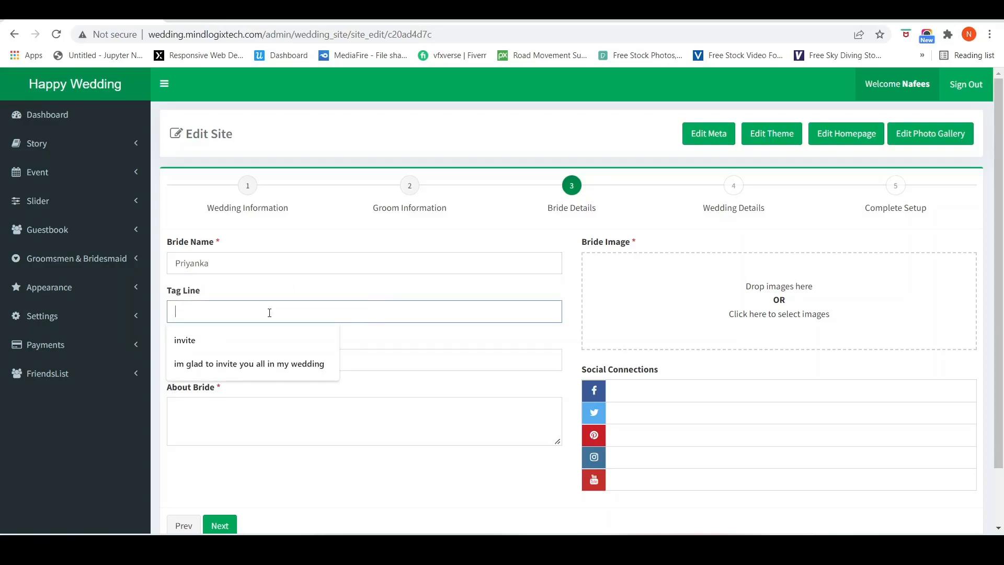
click(277, 363)
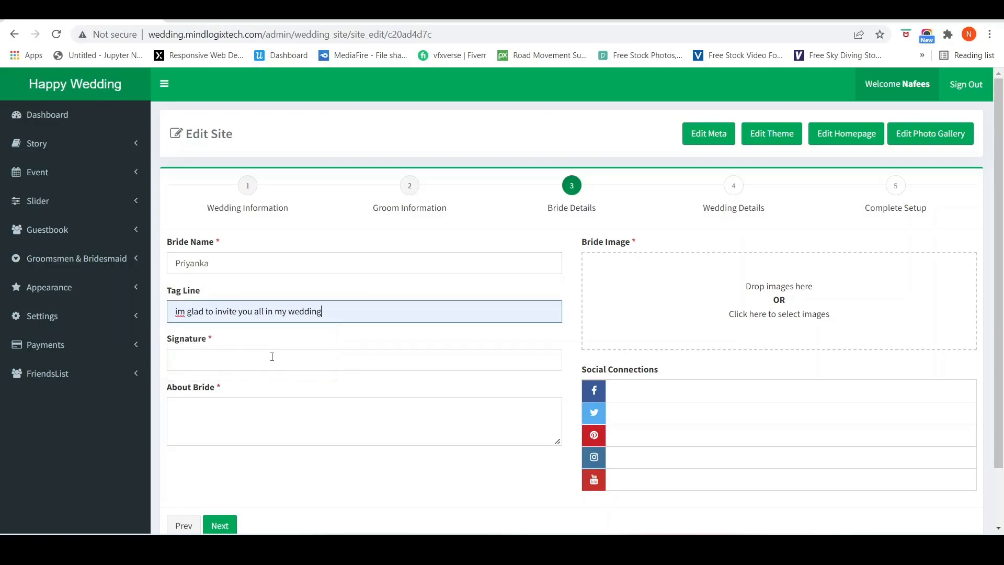
click(282, 362)
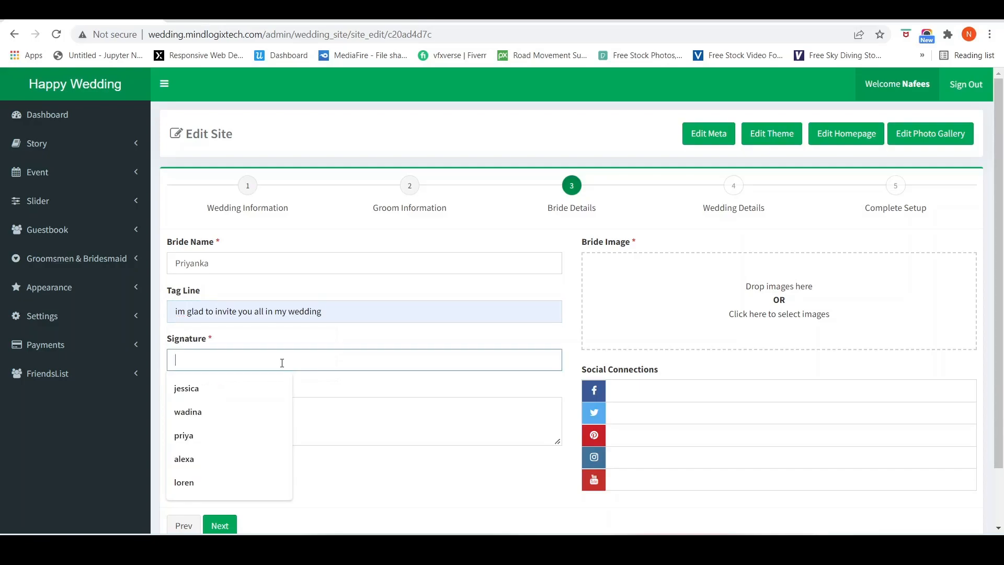
text(pr)
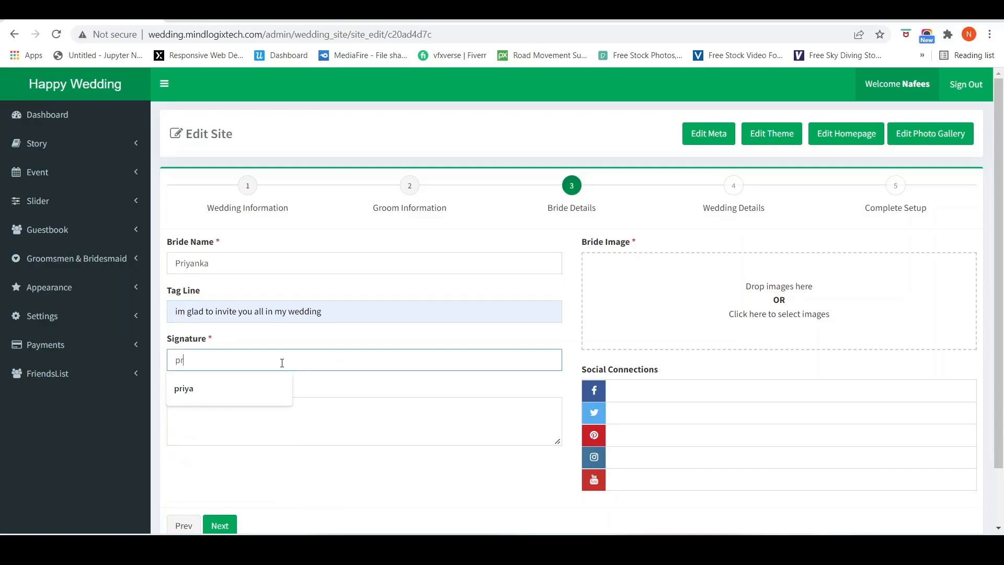
text(iyanka)
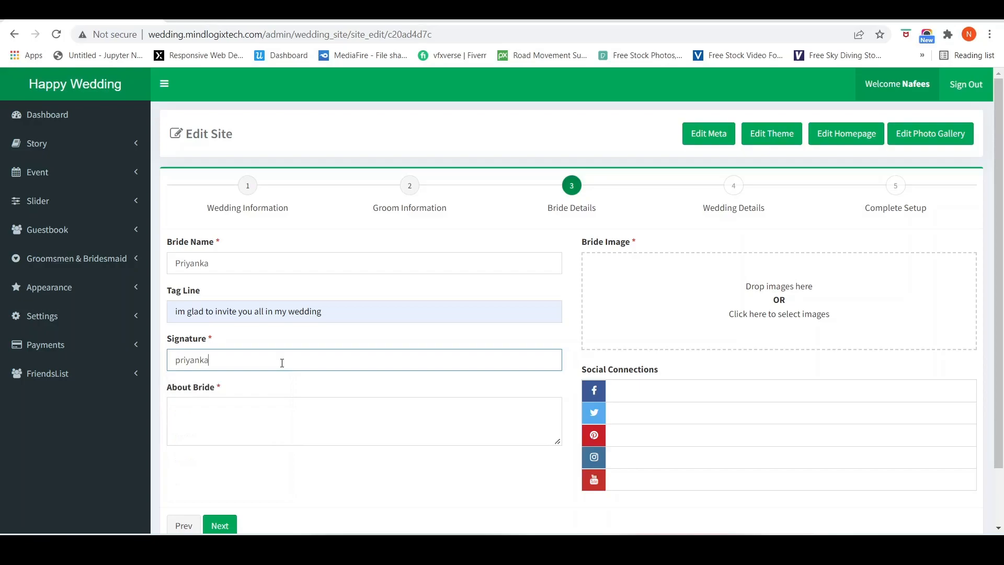
click(276, 417)
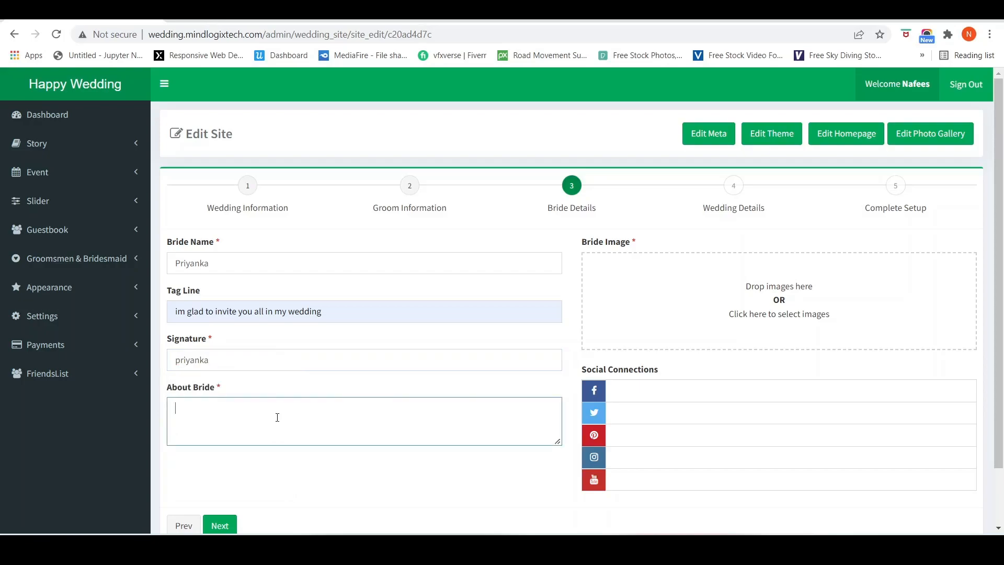
text(the most important thing)
text( in my life is)
text( moraly)
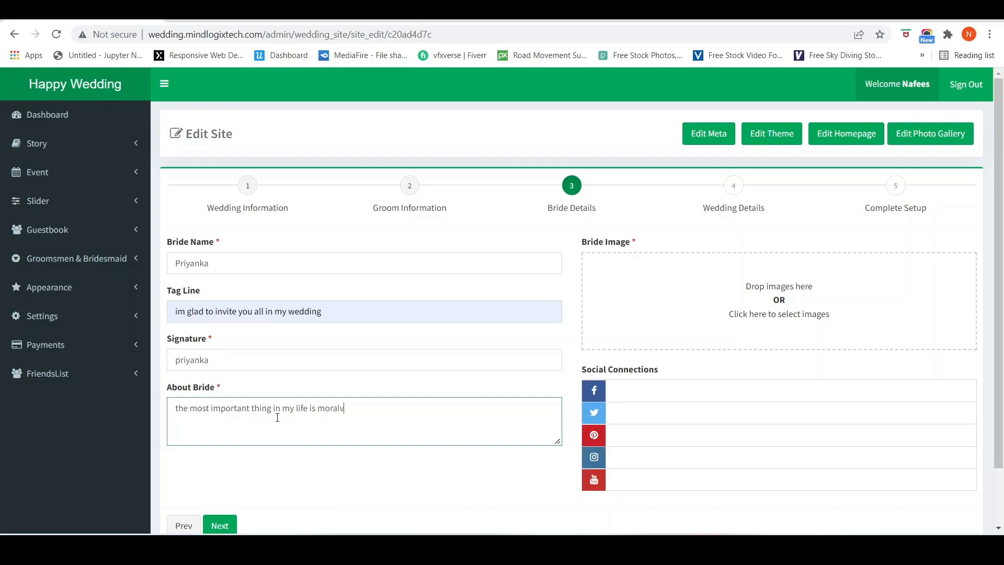
key(BackSpace)
text(values)
Step: Upload the bride's traditional-attire photo and continue to the Wedding Details preview
click(660, 335)
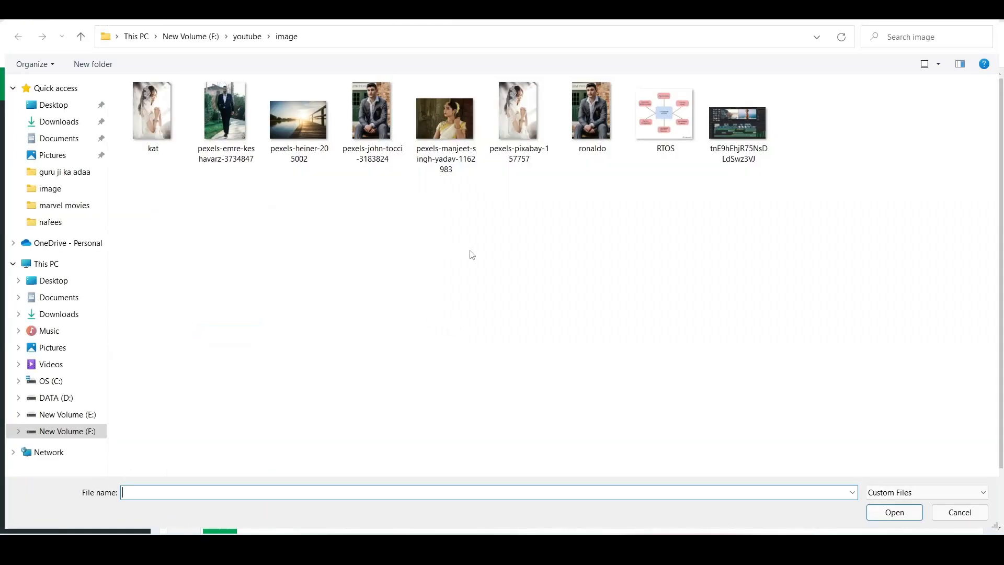
click(445, 126)
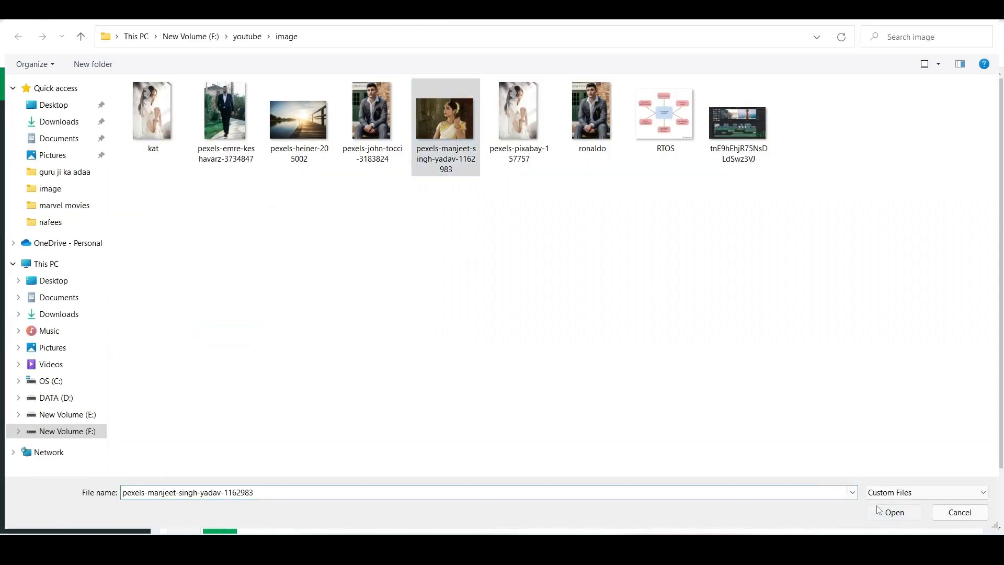
click(893, 512)
scroll(338, 471, down, 3)
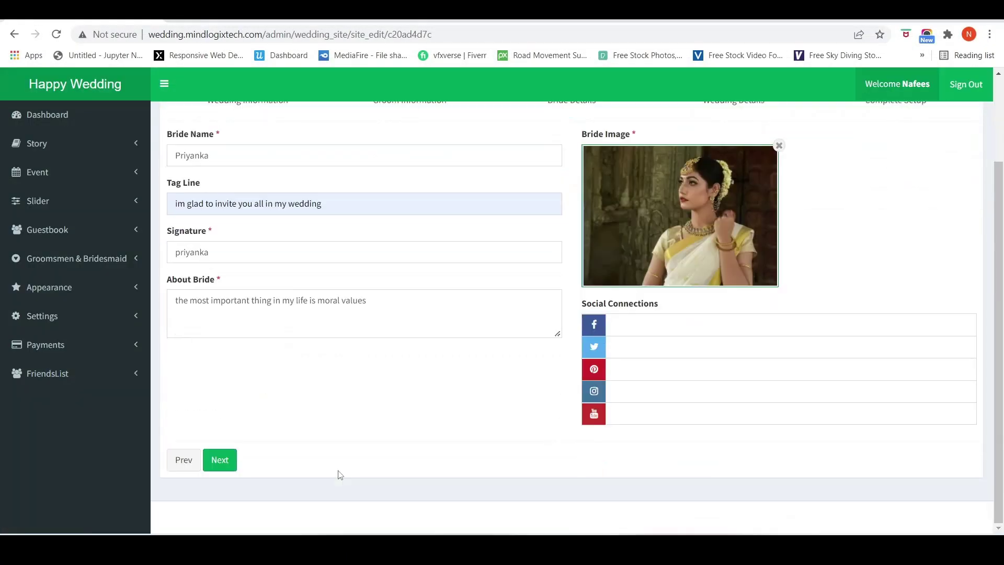
click(213, 461)
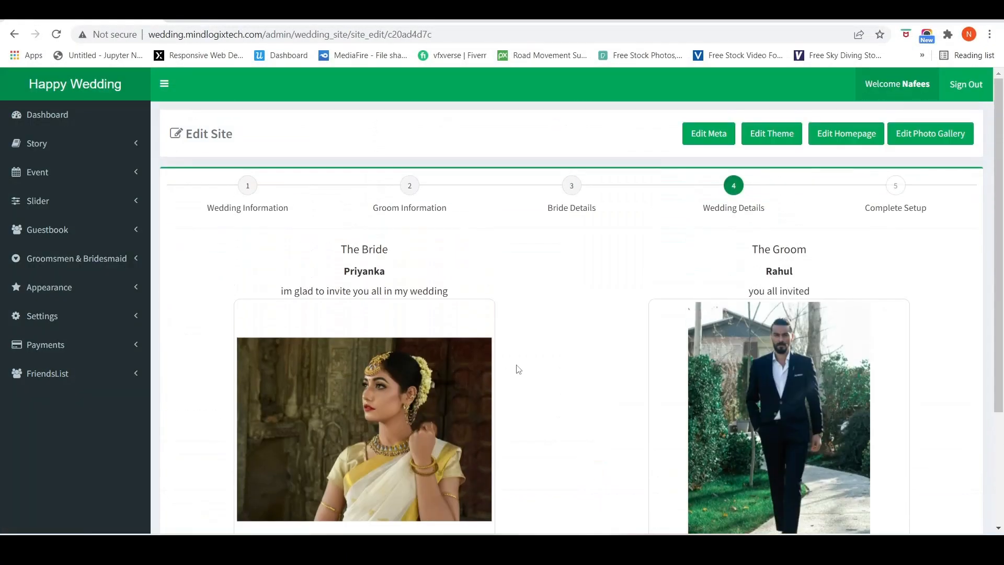
scroll(518, 368, down, 2)
scroll(518, 369, down, 1)
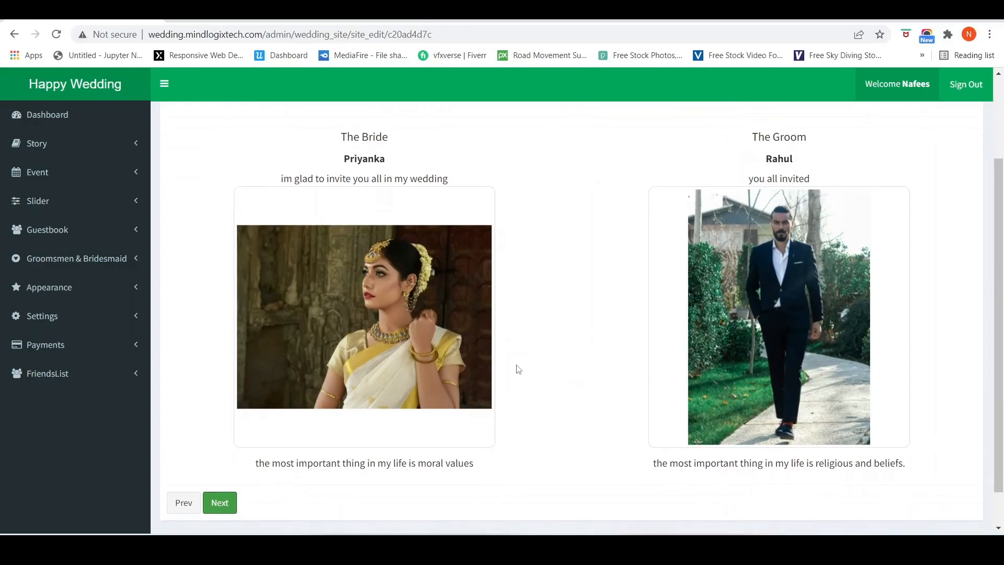
scroll(518, 368, down, 1)
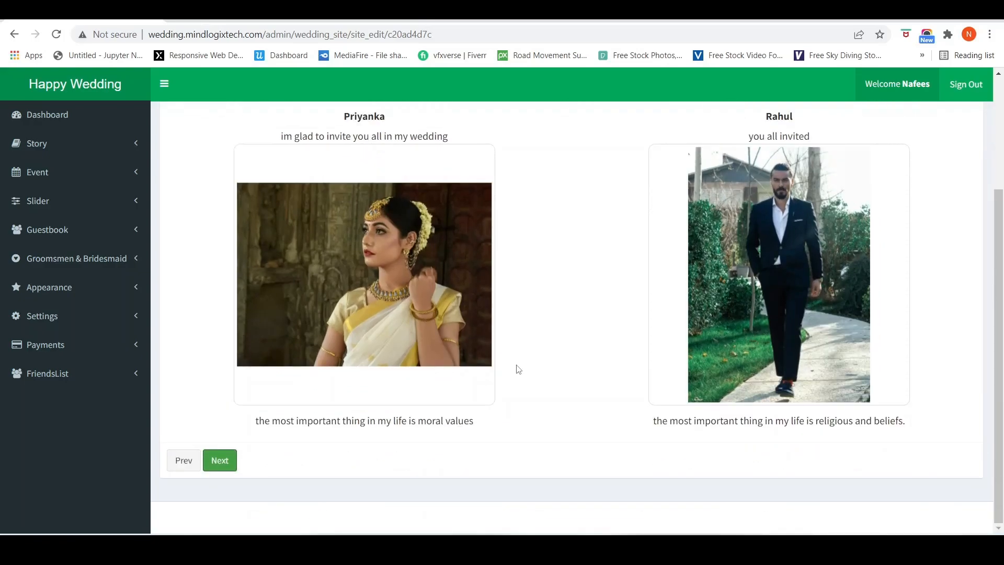
scroll(517, 369, up, 3)
scroll(518, 368, down, 3)
scroll(517, 368, up, 3)
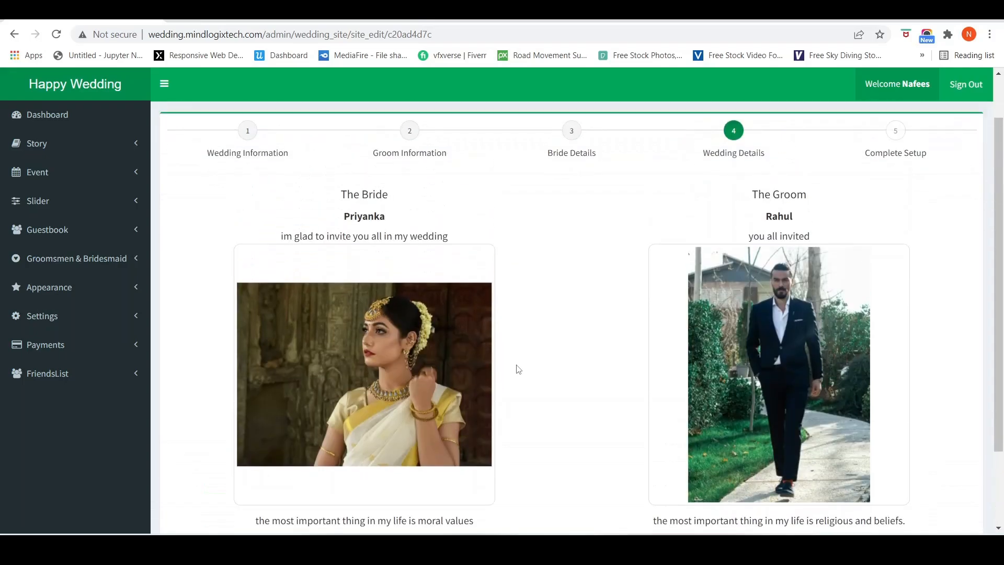
scroll(517, 368, up, 1)
scroll(518, 369, up, 1)
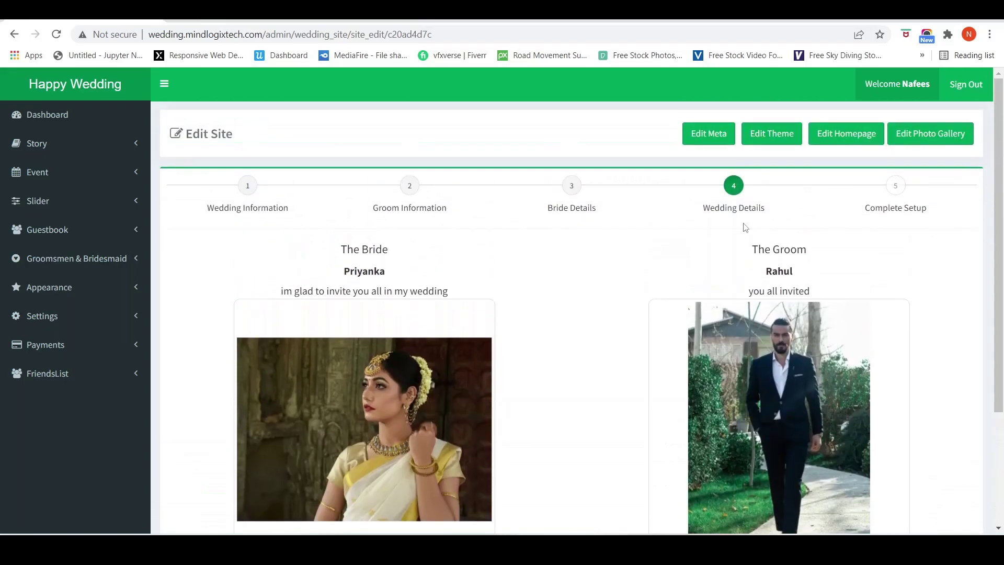
Step: Go to the Homepage Sections editor for Rahul's Wedding
click(845, 138)
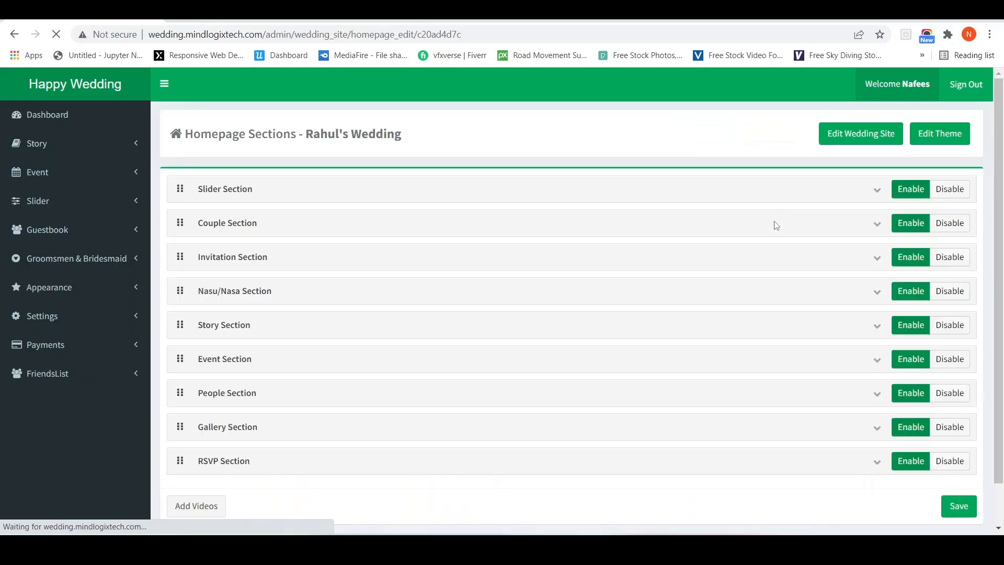
scroll(635, 312, down, 1)
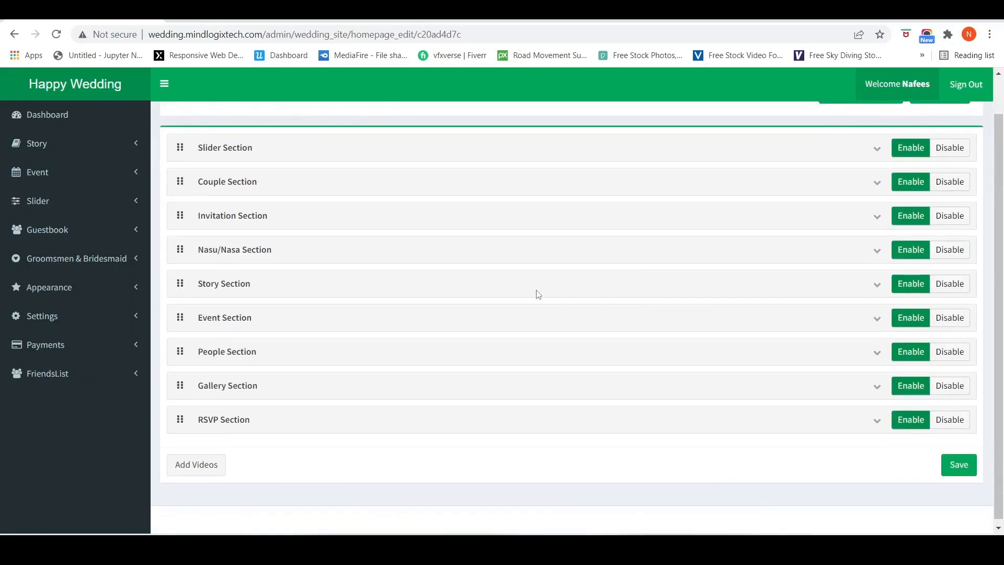
scroll(537, 294, up, 1)
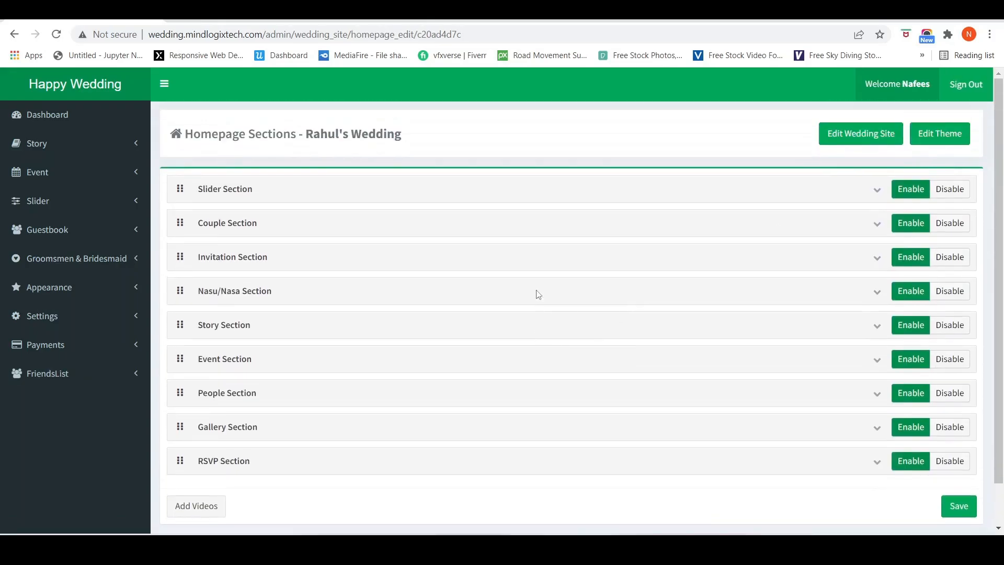
scroll(537, 294, down, 2)
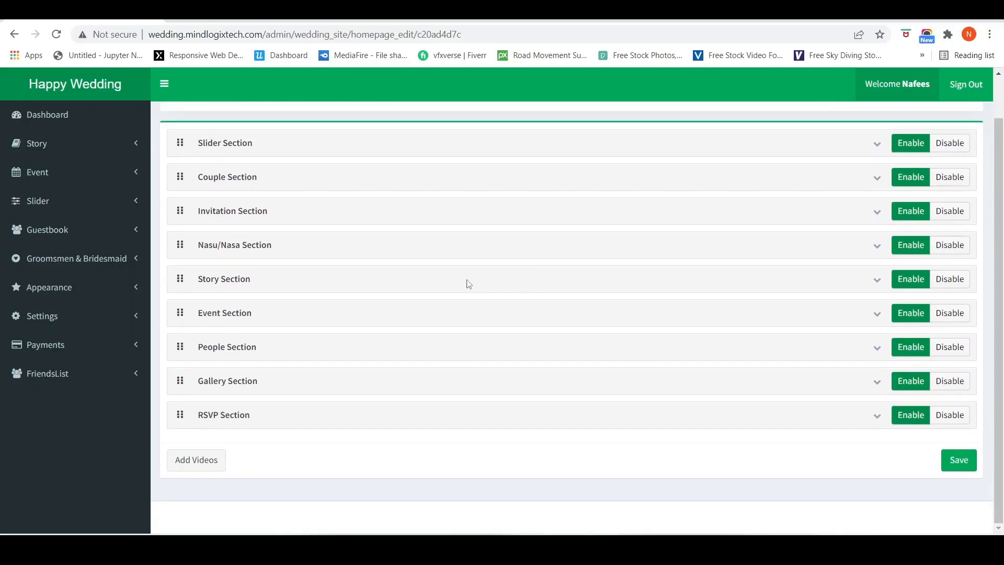
scroll(451, 283, up, 2)
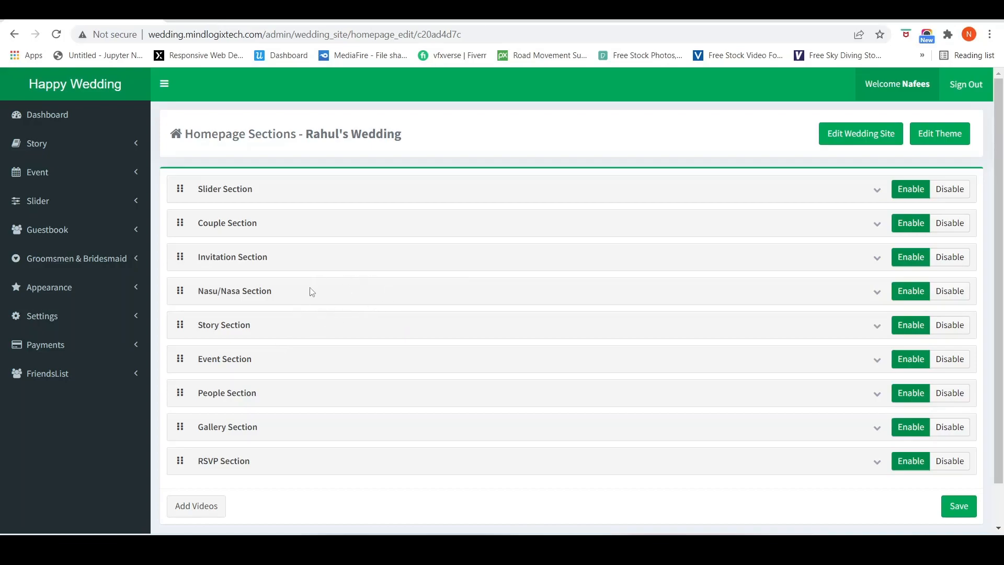
scroll(299, 375, down, 2)
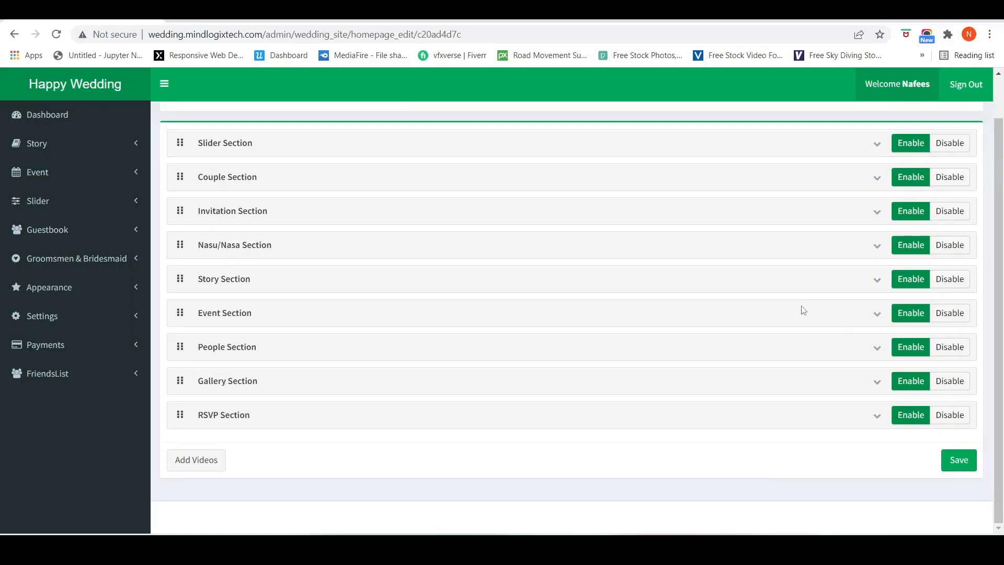
scroll(804, 310, up, 2)
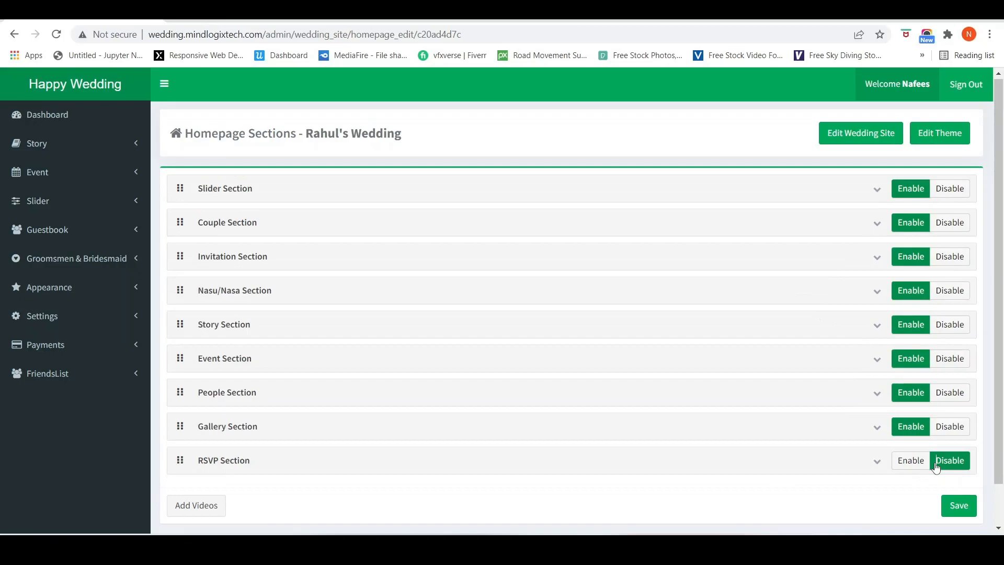
Step: Keep the RSVP section enabled and save all nine homepage sections
click(909, 460)
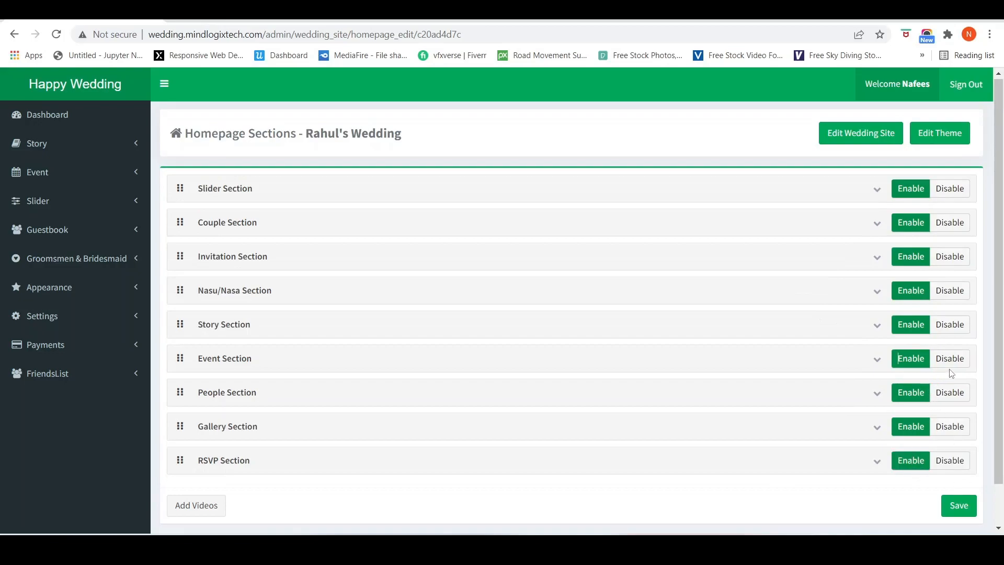
click(958, 505)
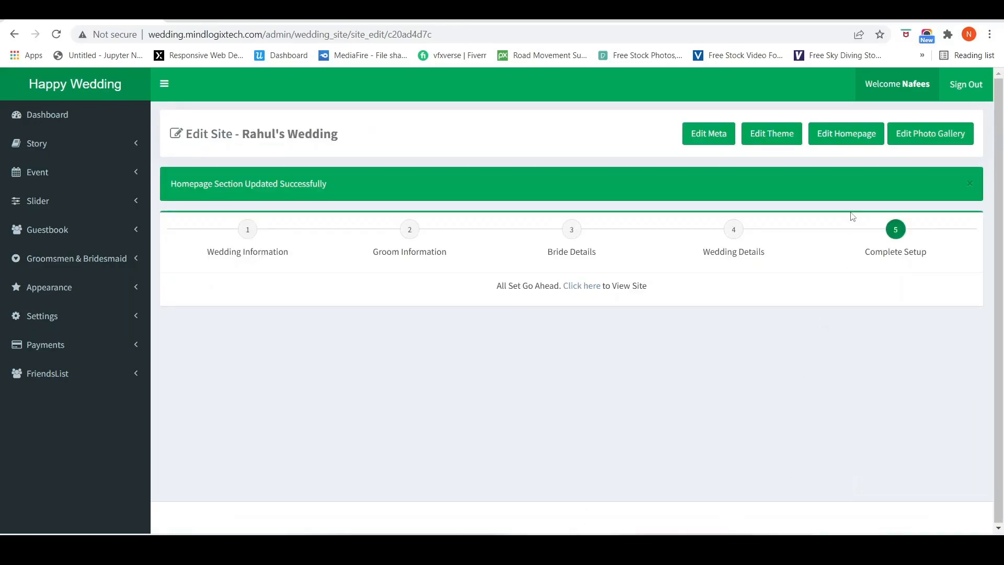
Step: Go to the Themes page offering Happy Wedding, Template 01 and Template 02
click(771, 133)
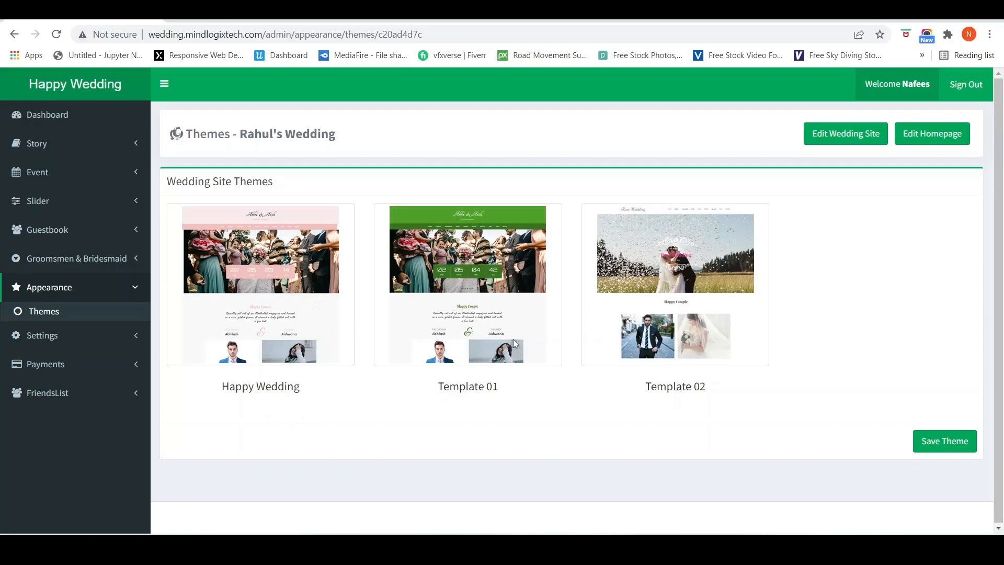
Step: Save Template 01 with Butterflies and fireflies animations, then view the live site via 'Click here'
click(441, 336)
scroll(516, 410, down, 3)
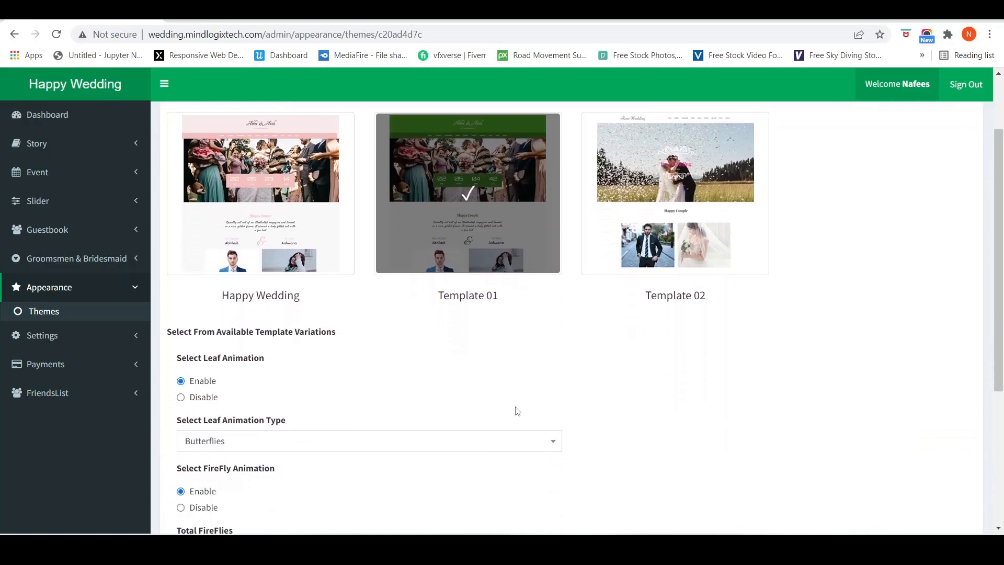
scroll(515, 410, down, 3)
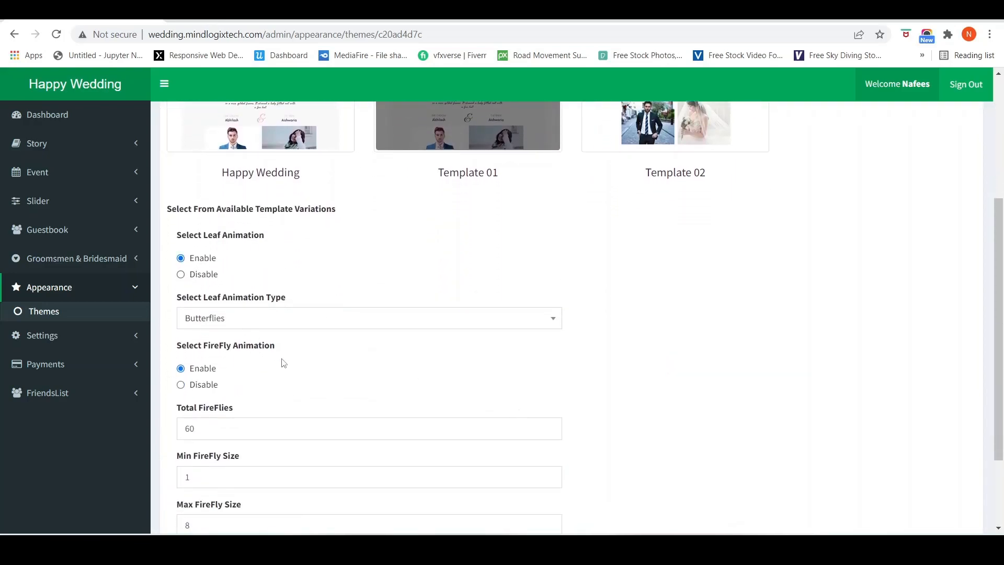
scroll(283, 362, down, 1)
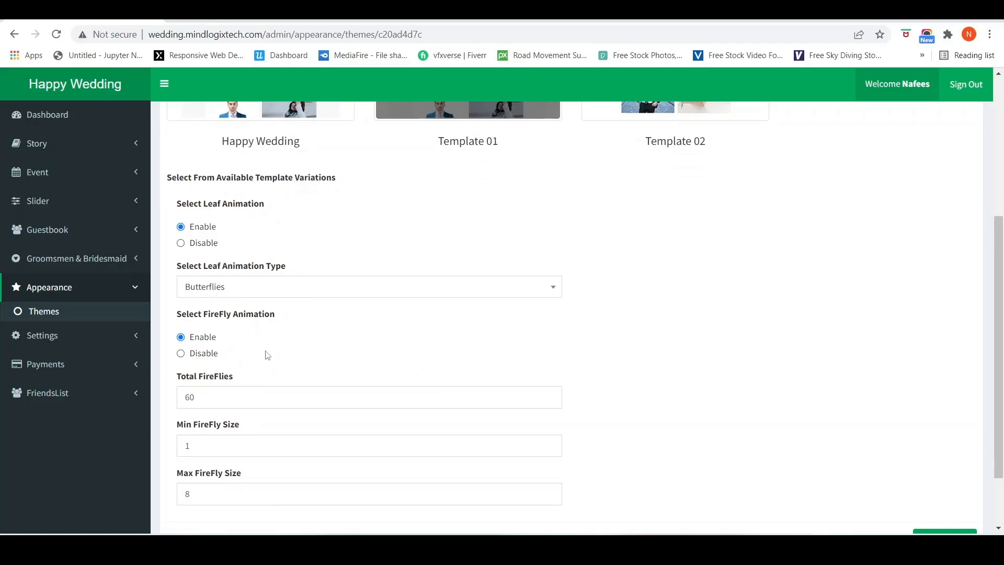
scroll(281, 407, down, 2)
scroll(282, 407, down, 1)
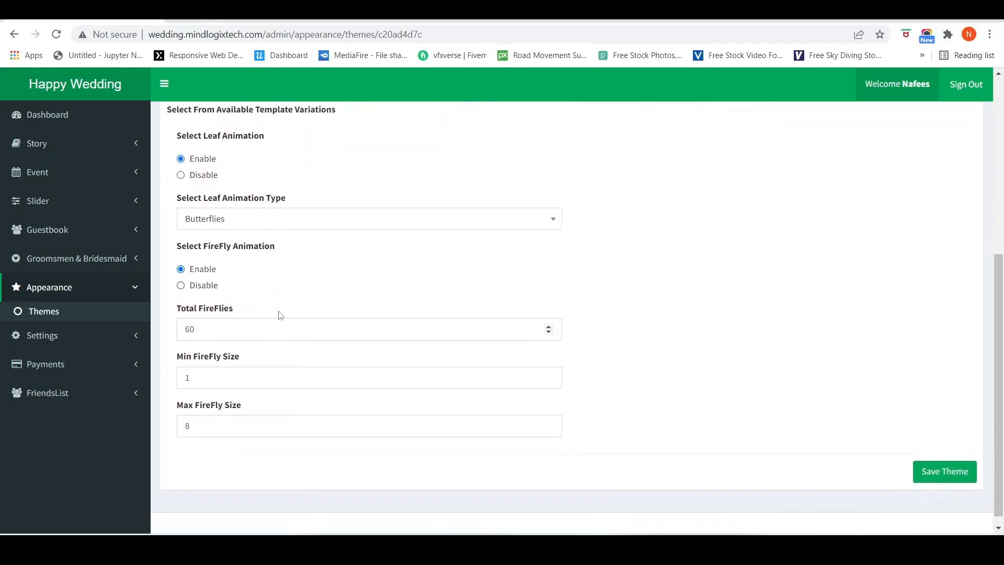
scroll(623, 265, up, 2)
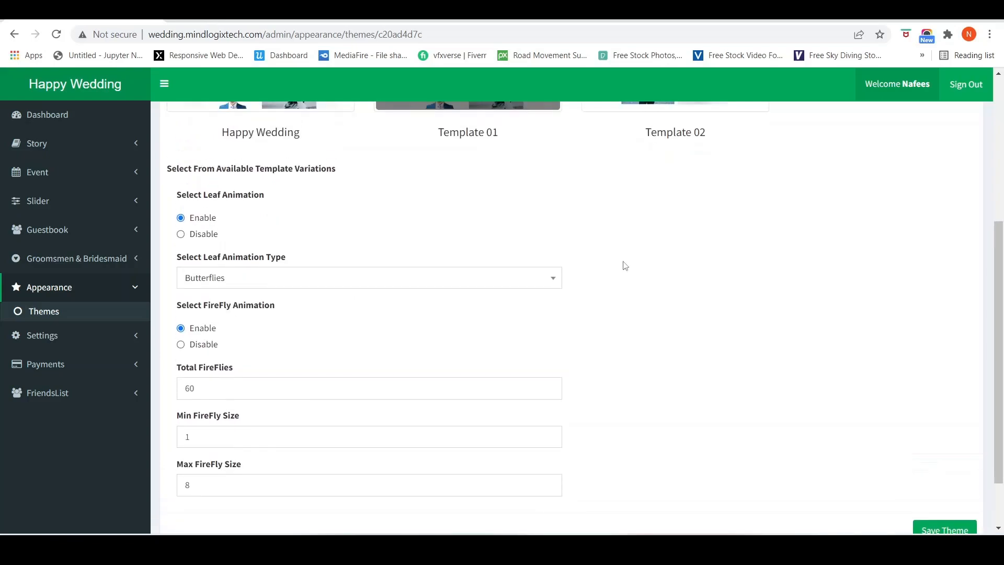
scroll(623, 265, up, 1)
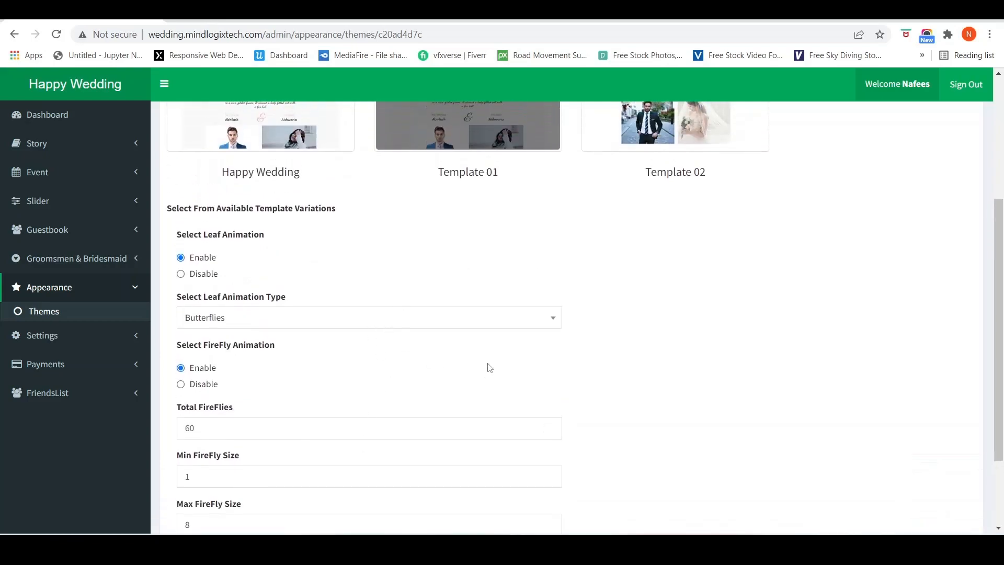
scroll(679, 364, down, 3)
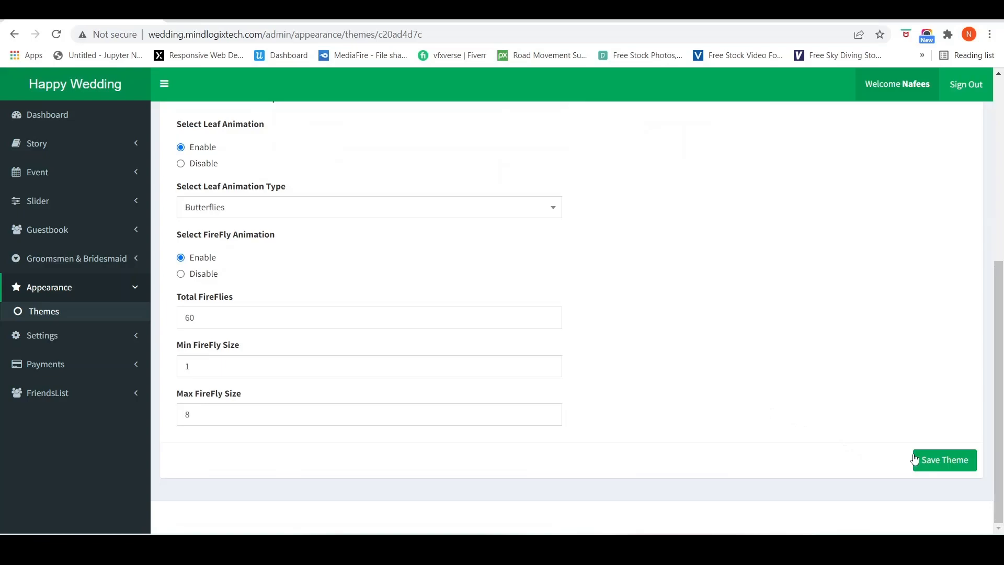
click(942, 459)
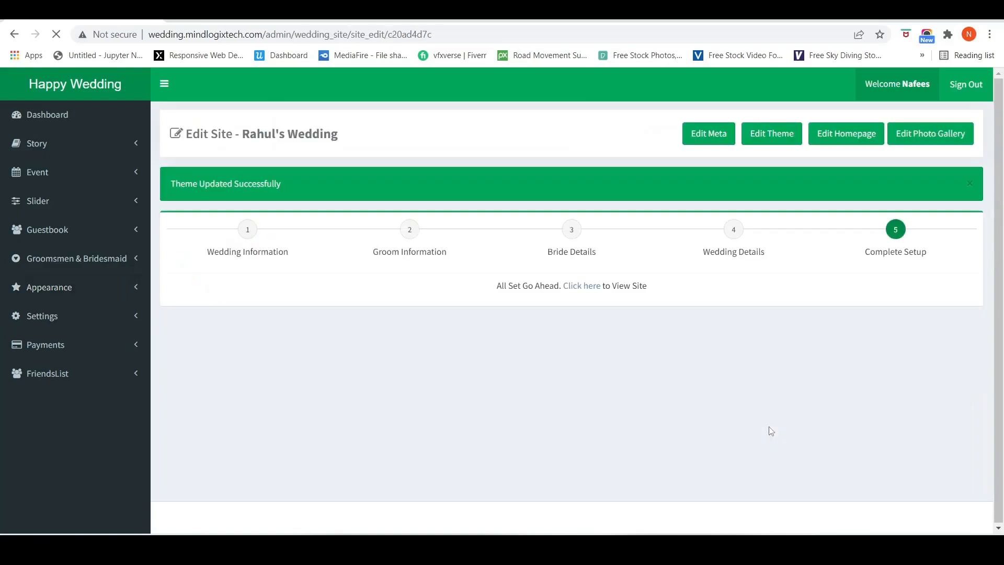
click(580, 286)
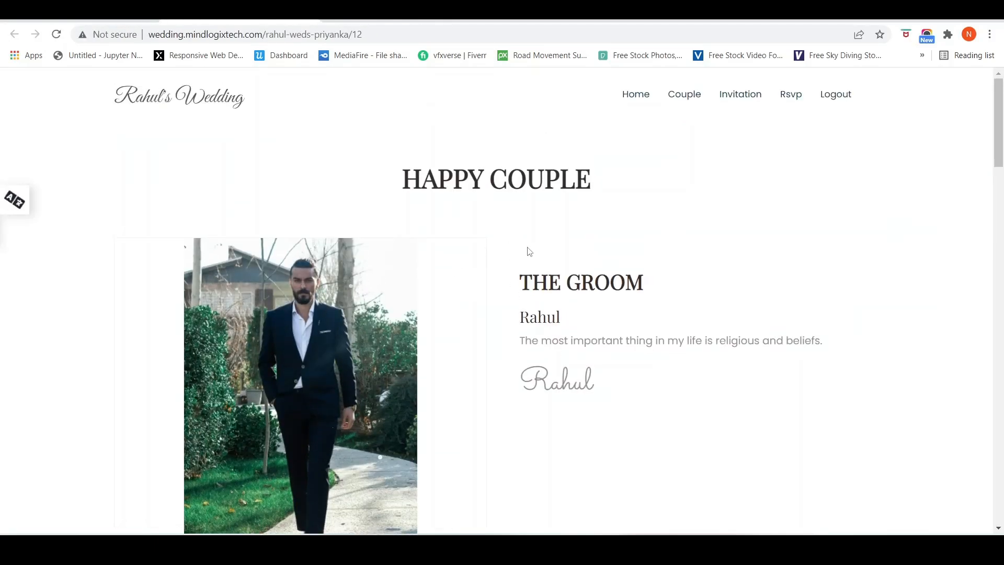
scroll(527, 252, down, 3)
scroll(518, 253, down, 3)
scroll(504, 256, down, 3)
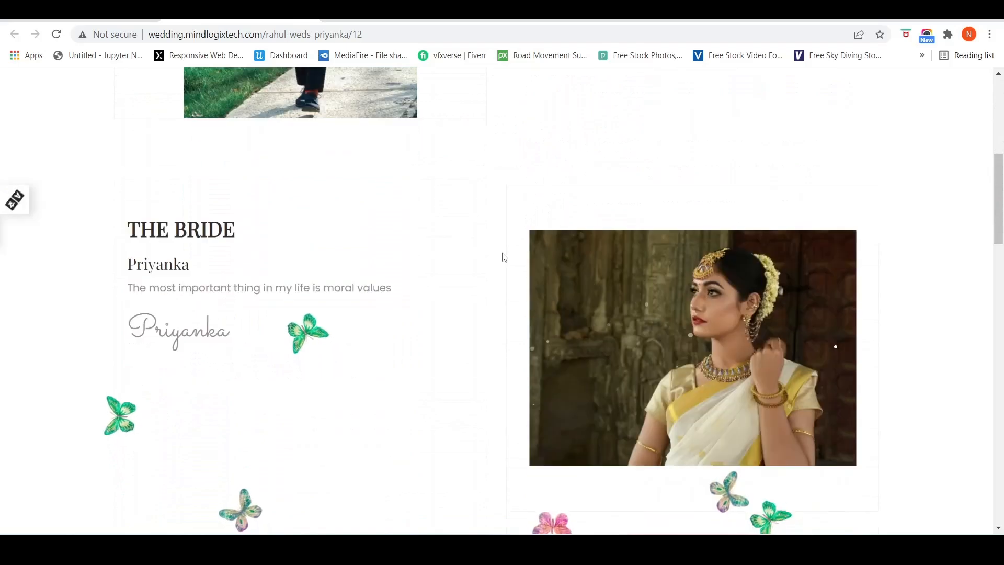
scroll(503, 256, down, 3)
scroll(504, 256, down, 3)
scroll(503, 256, down, 4)
scroll(504, 256, down, 3)
scroll(502, 252, down, 3)
scroll(503, 253, down, 3)
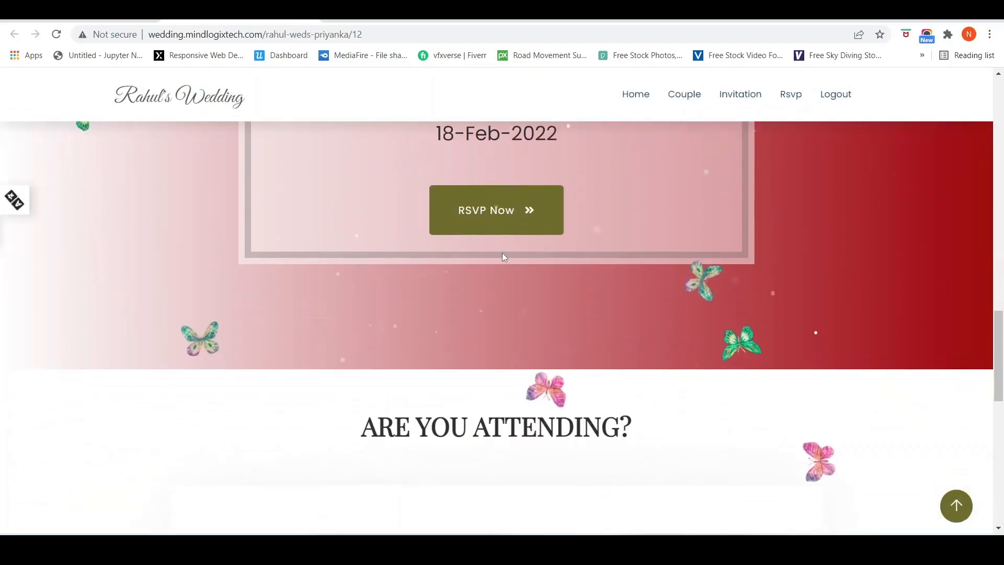
scroll(502, 253, down, 2)
scroll(501, 253, down, 3)
scroll(501, 253, down, 3)
scroll(502, 253, down, 2)
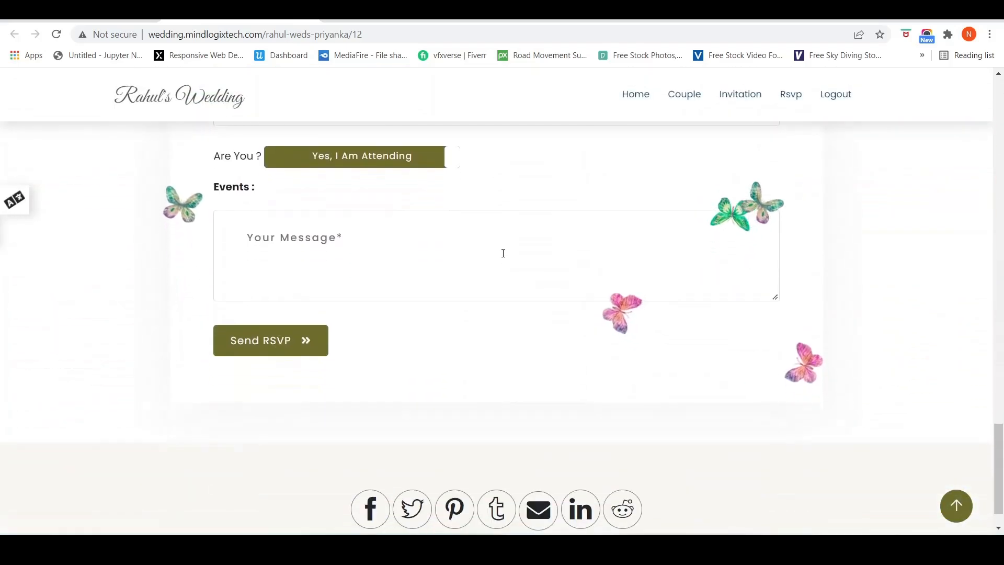
scroll(502, 252, down, 1)
scroll(505, 298, up, 3)
scroll(505, 299, up, 3)
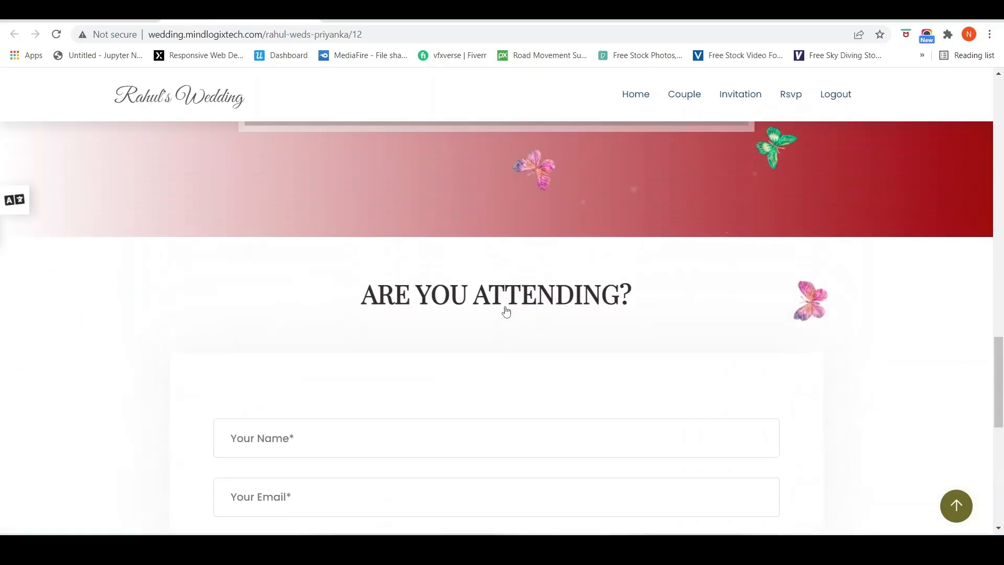
scroll(505, 298, up, 3)
scroll(506, 305, up, 3)
scroll(505, 311, up, 2)
scroll(506, 311, up, 2)
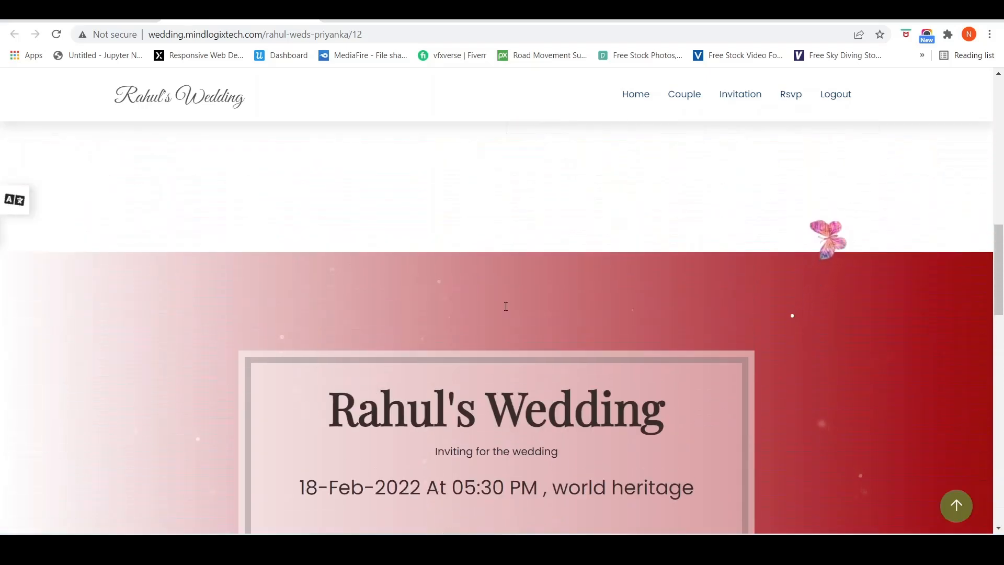
scroll(506, 311, up, 3)
scroll(506, 311, up, 3)
scroll(505, 310, up, 3)
scroll(494, 336, up, 1)
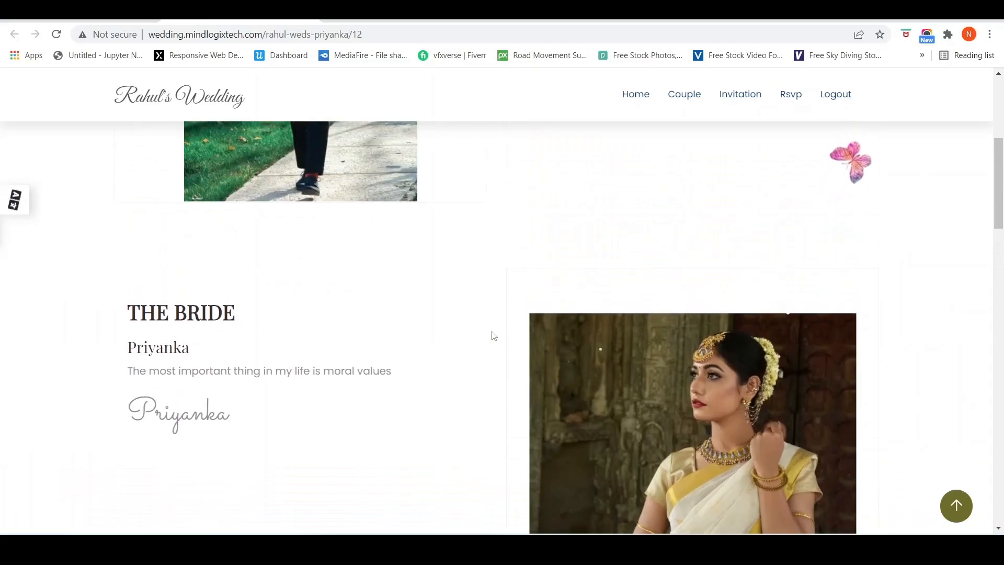
scroll(493, 336, up, 3)
scroll(493, 336, up, 3)
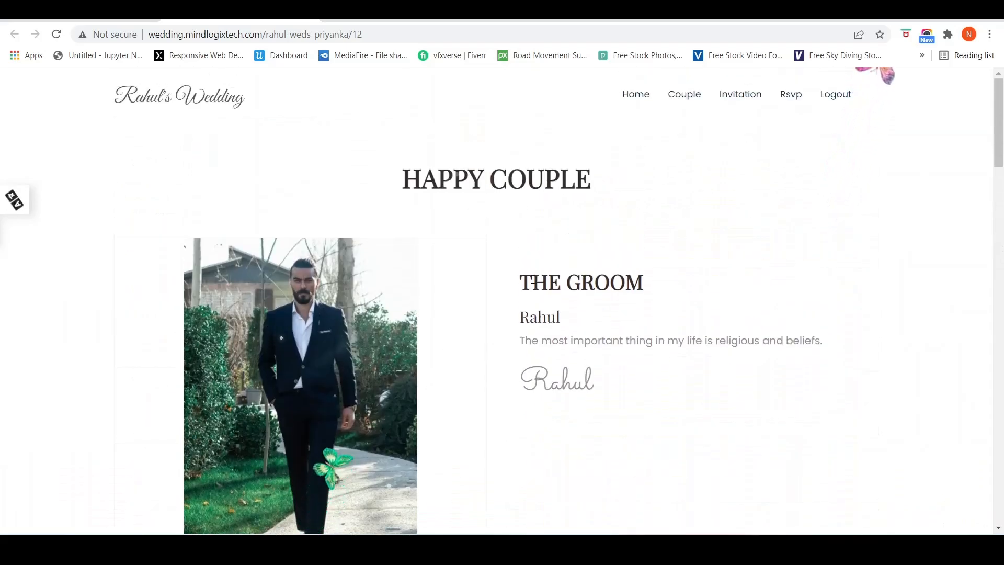
Step: Return to the admin Edit Site page after browsing the live couple and RSVP sections
key(ctrl+Tab)
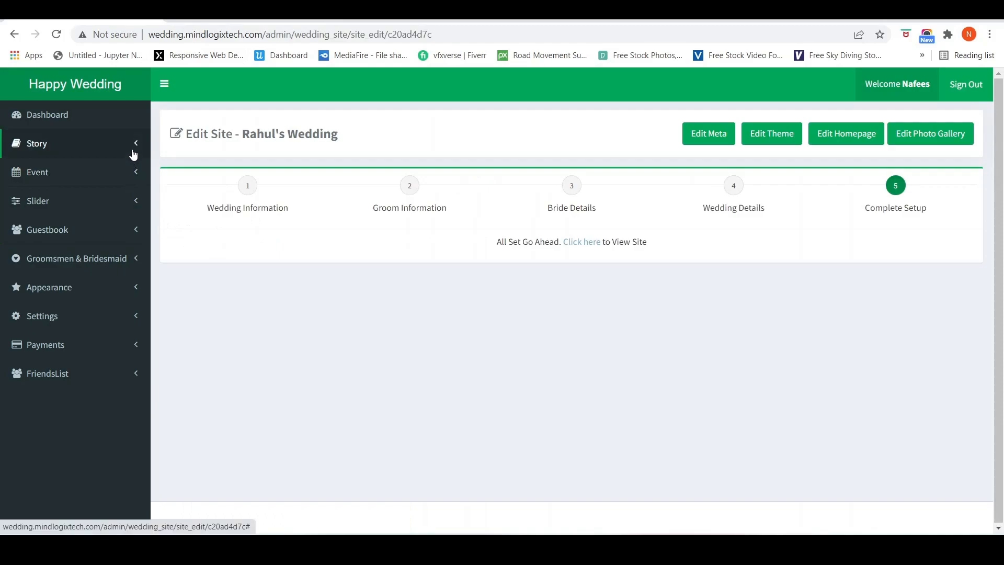
click(134, 149)
click(134, 149)
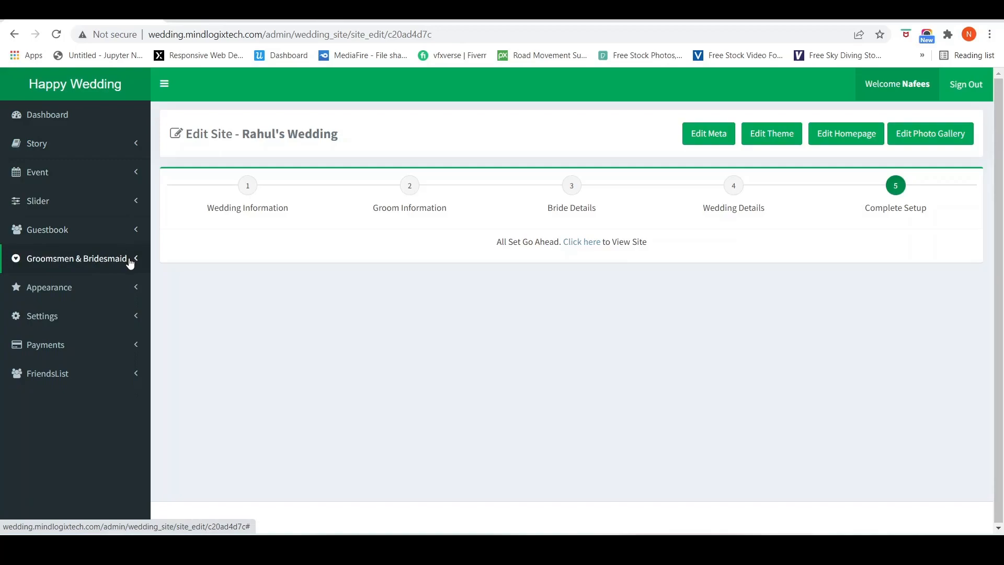
click(131, 262)
click(131, 262)
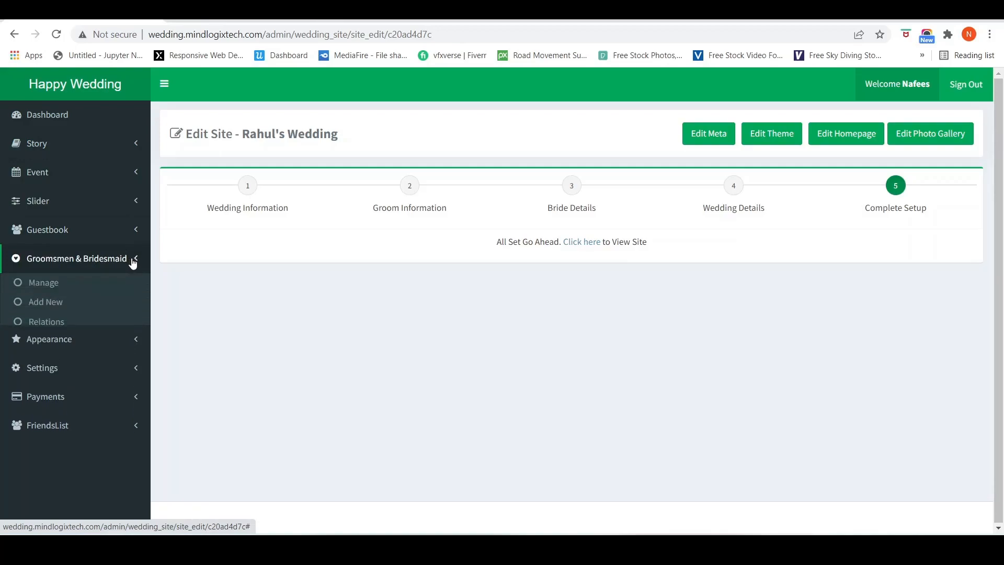
click(131, 349)
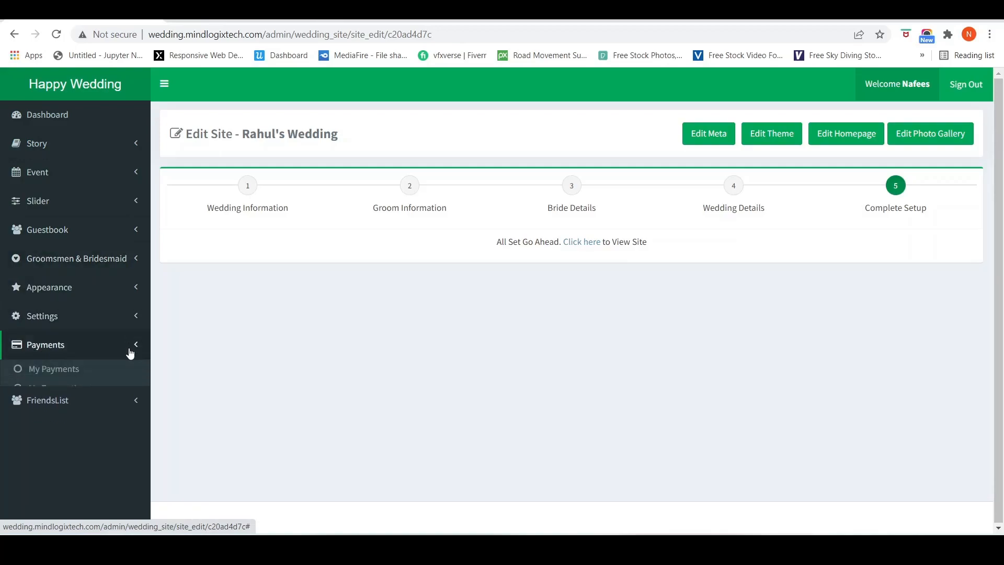
click(130, 349)
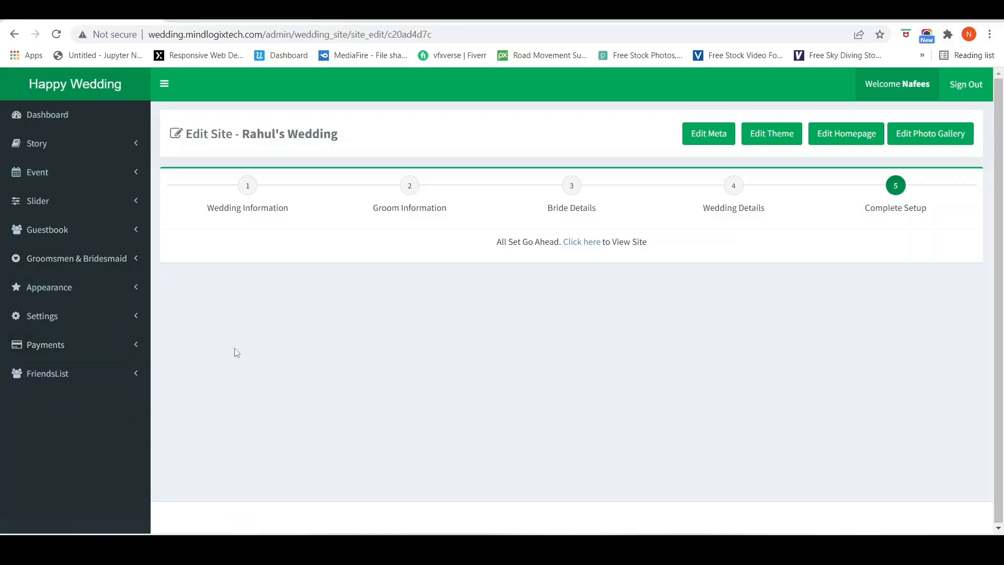